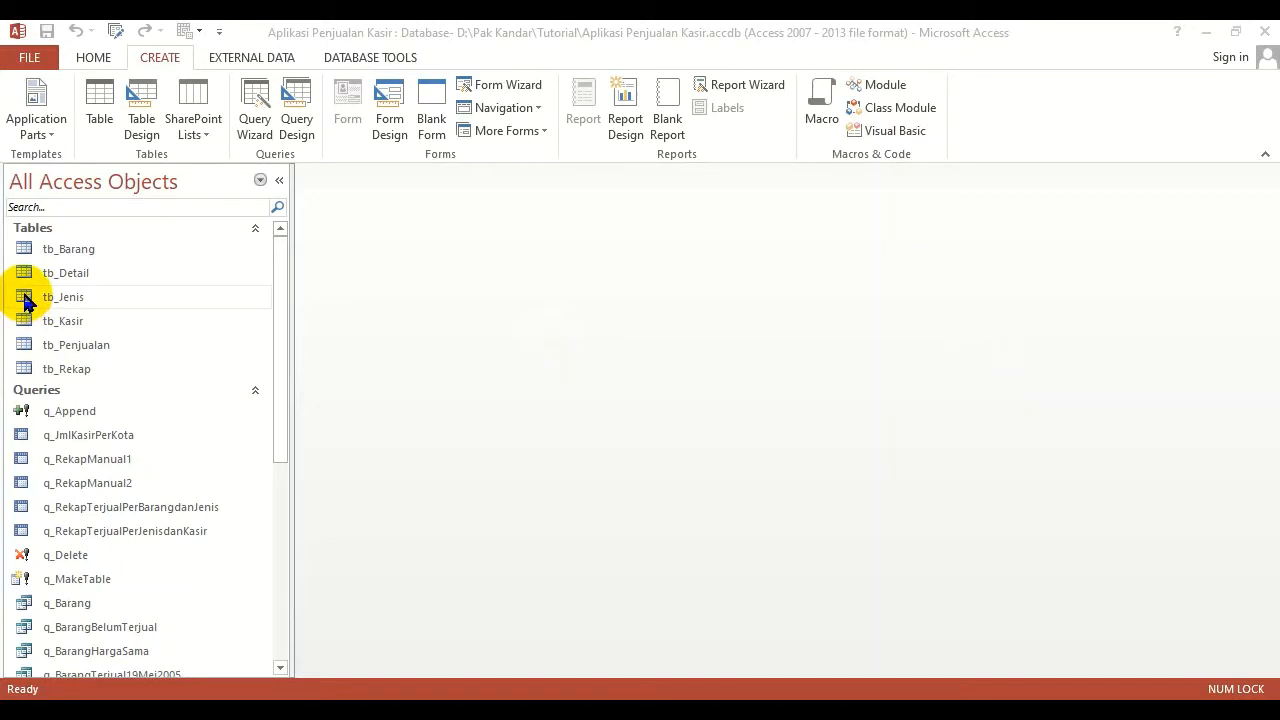
# Collapse the Queries group in the object list and leave the Tables group expanded
pyautogui.click(40, 230)
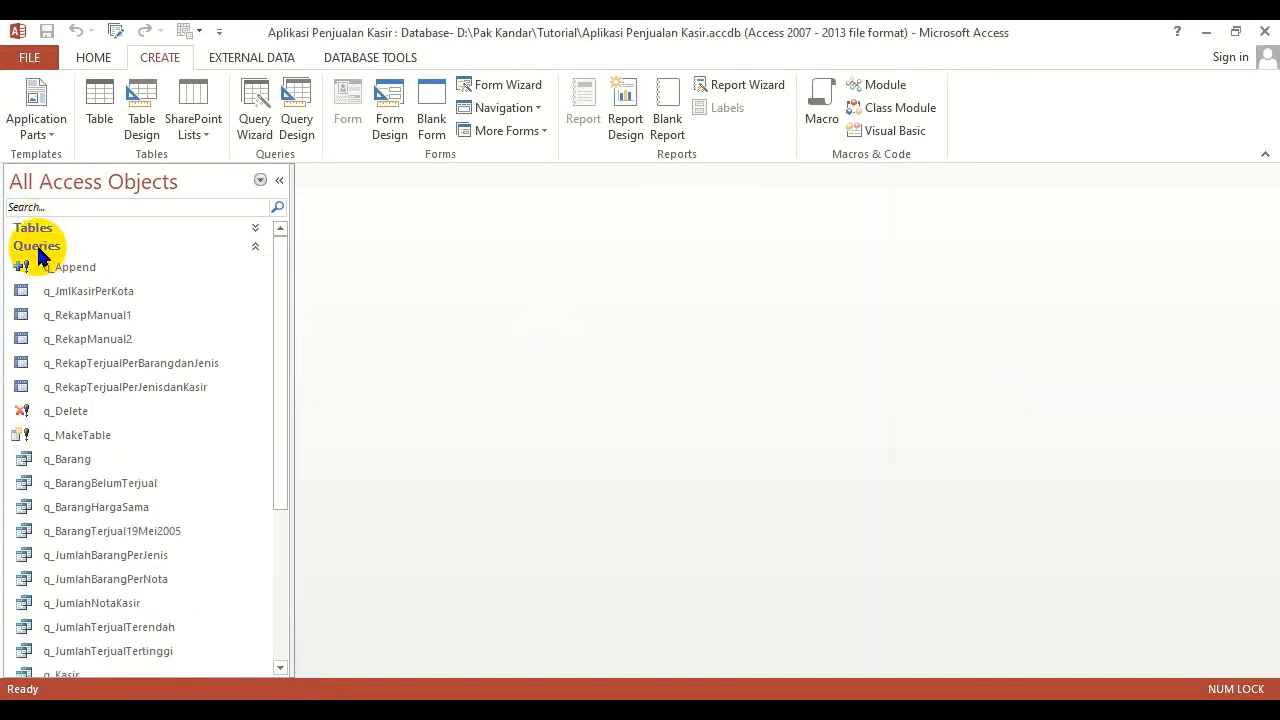
pyautogui.click(39, 247)
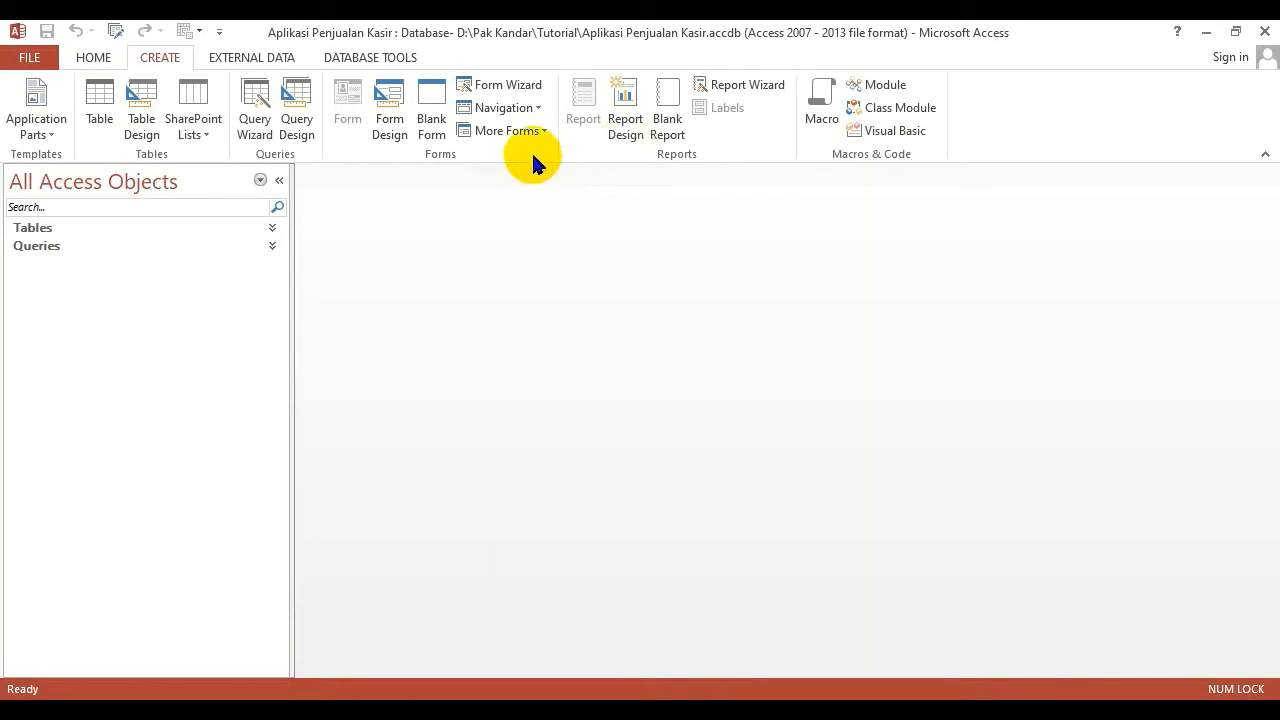
pyautogui.click(40, 230)
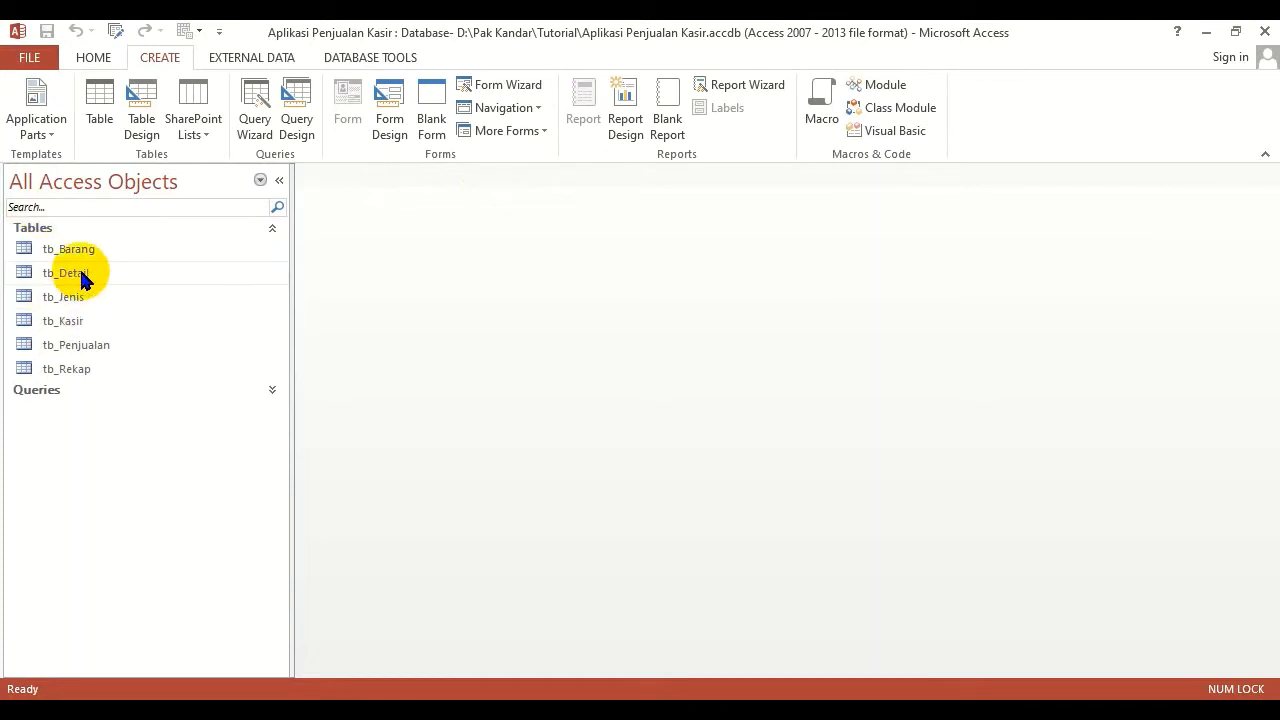
# Examine the fields and records of the tb_Kasir table, and close its datasheet
pyautogui.doubleClick(63, 321)
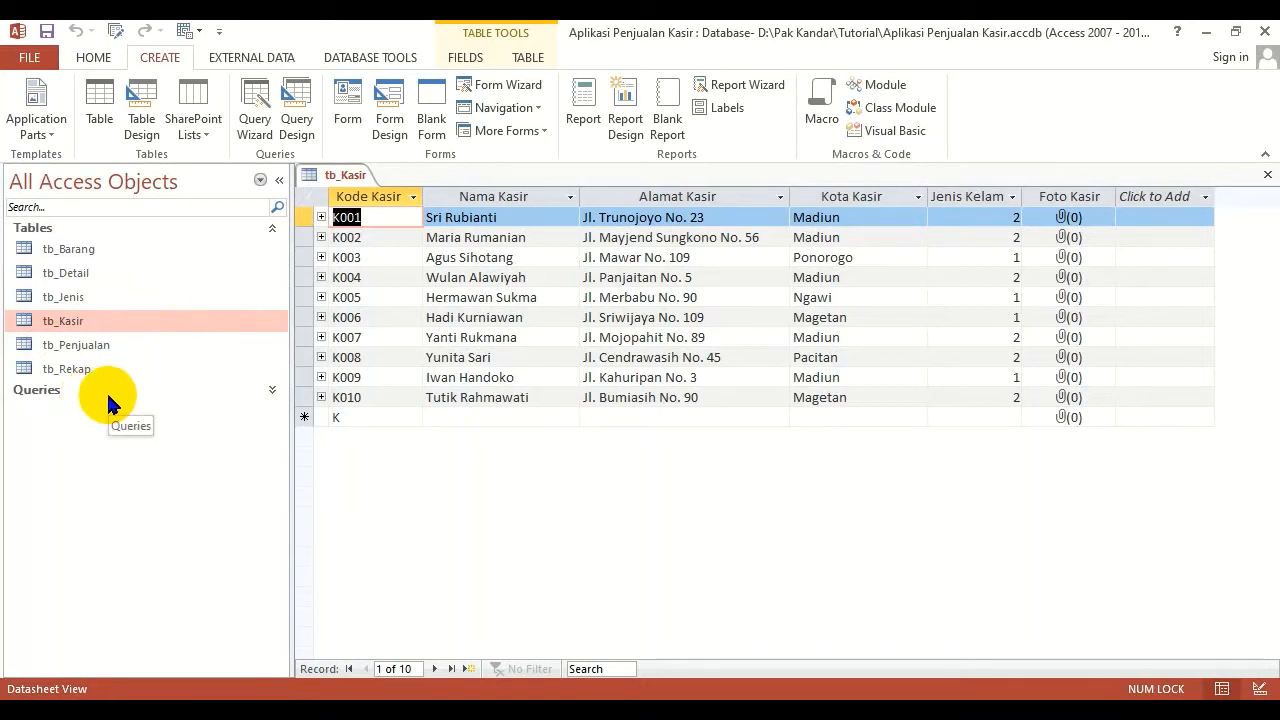
pyautogui.click(1267, 176)
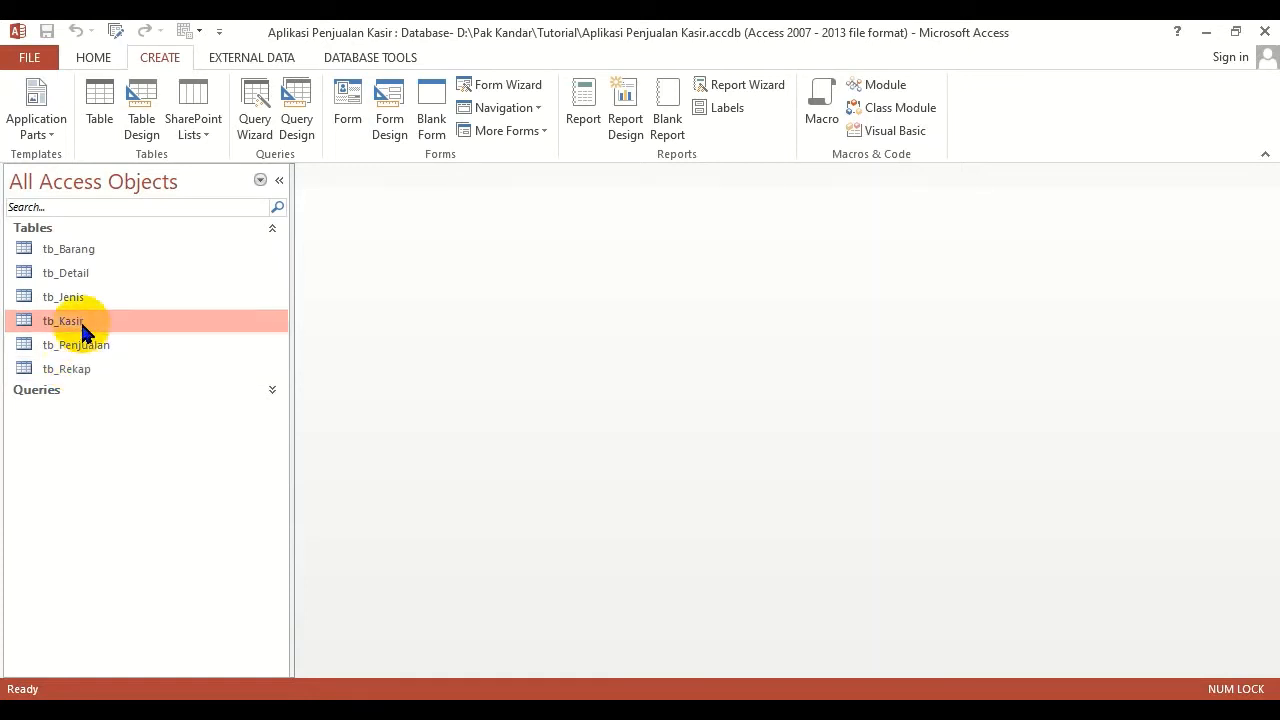
pyautogui.doubleClick(62, 321)
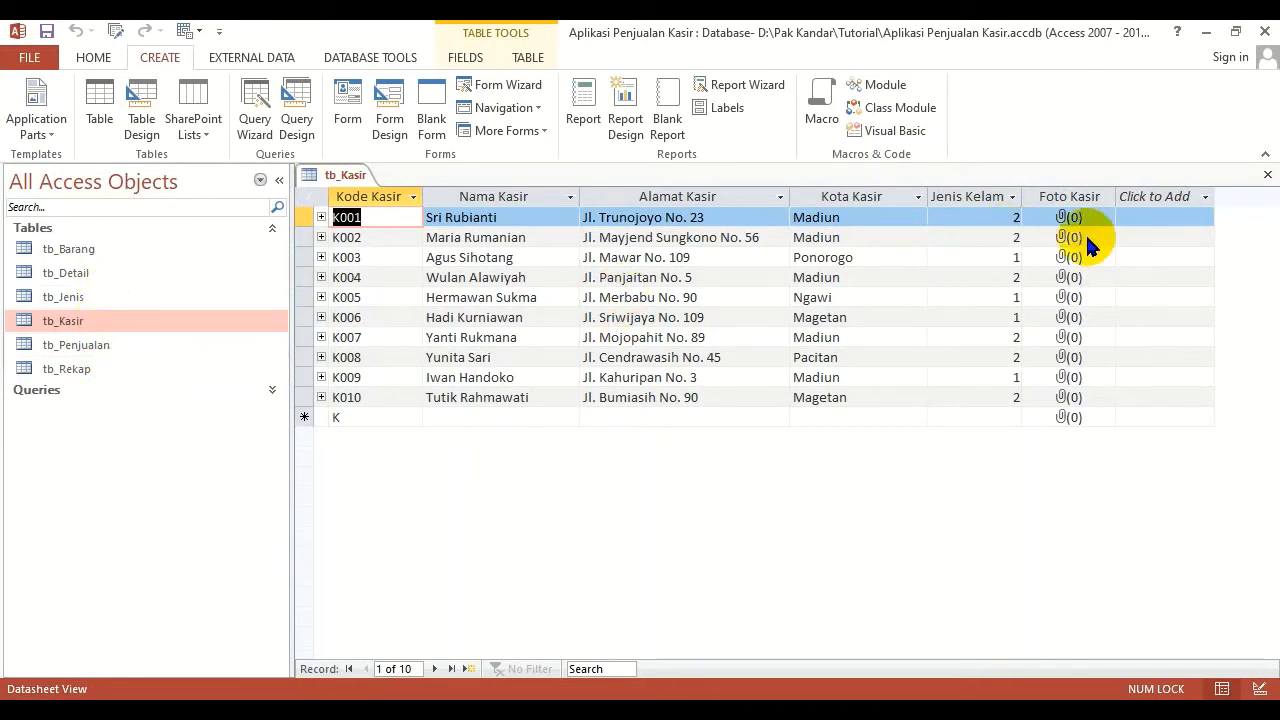
pyautogui.click(1267, 175)
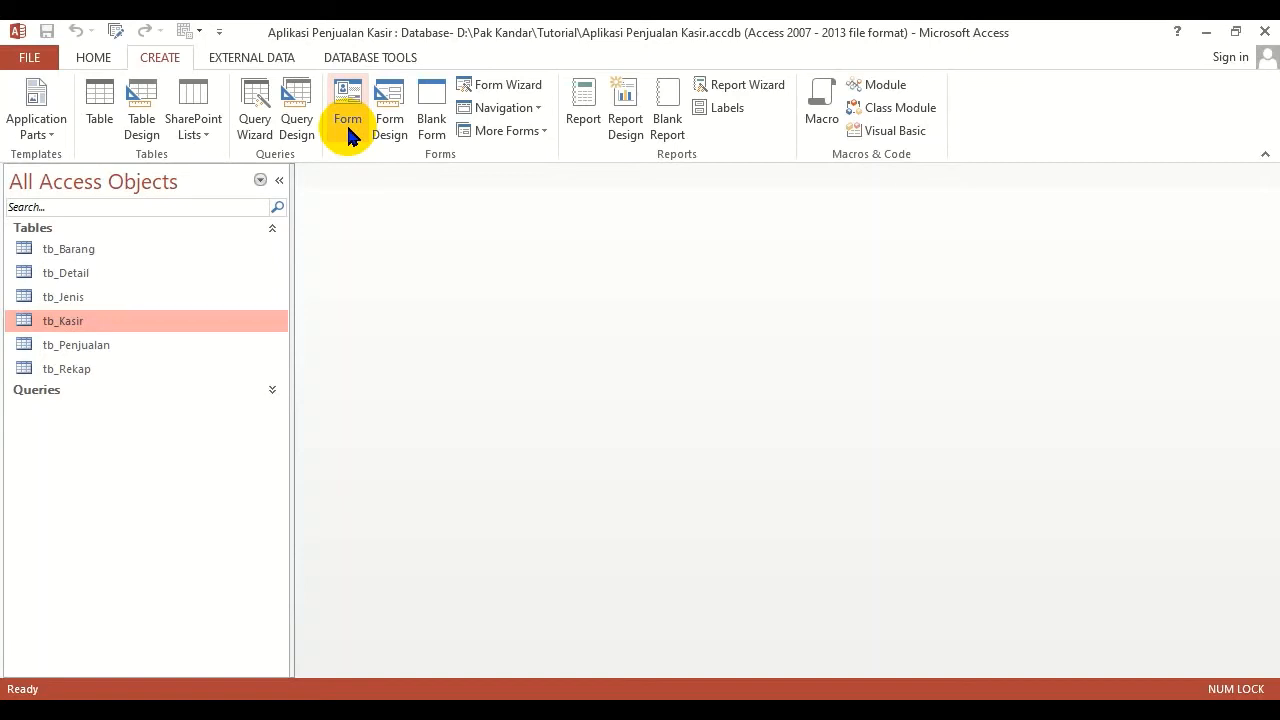
pyautogui.click(348, 118)
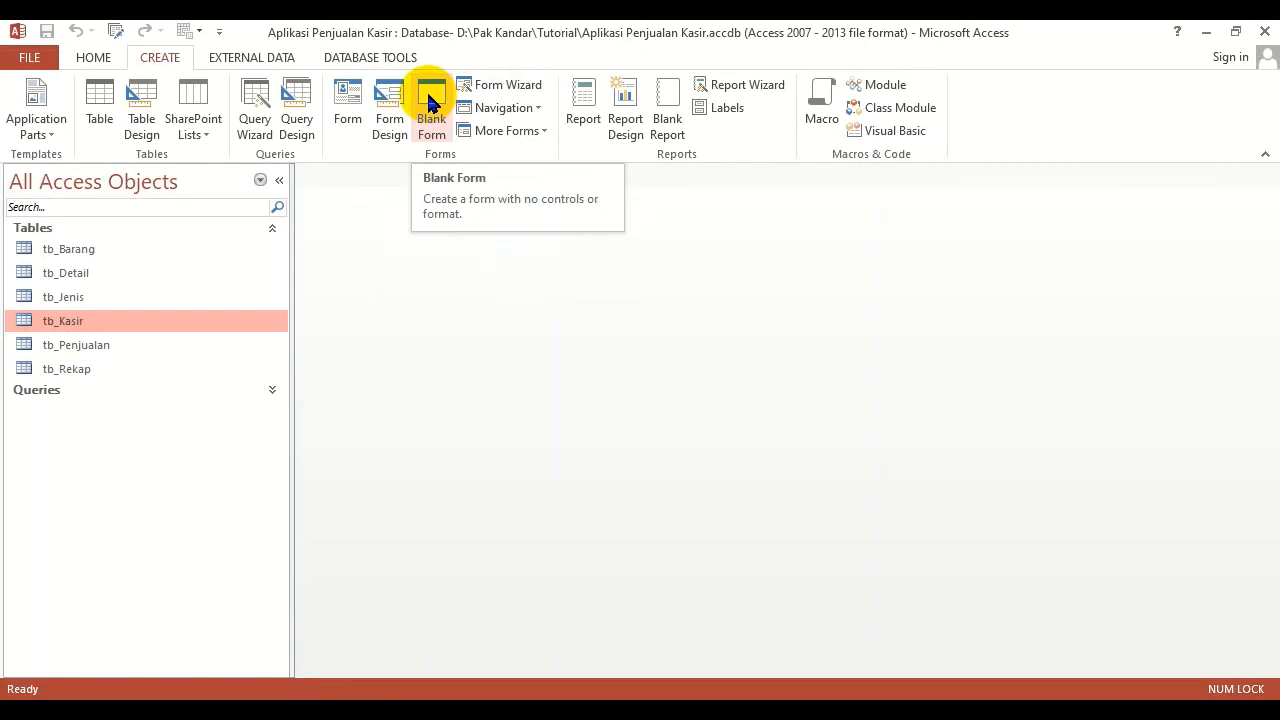
pyautogui.click(388, 115)
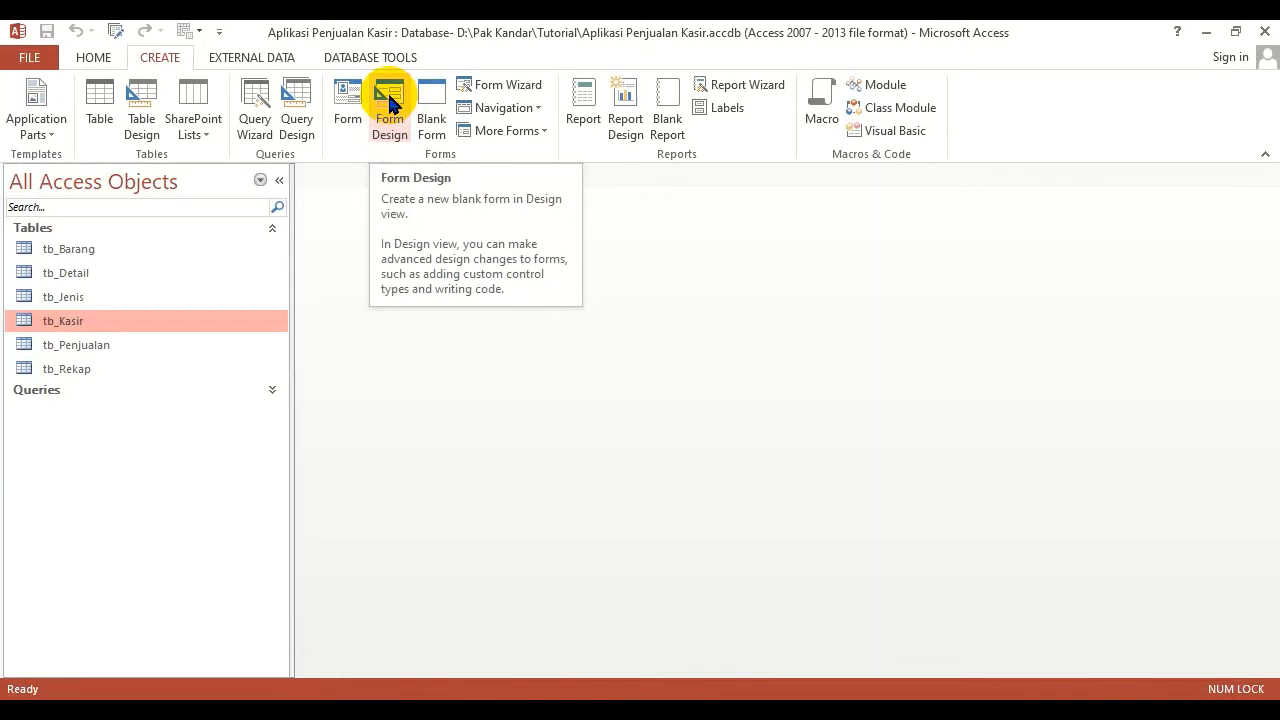
pyautogui.click(541, 130)
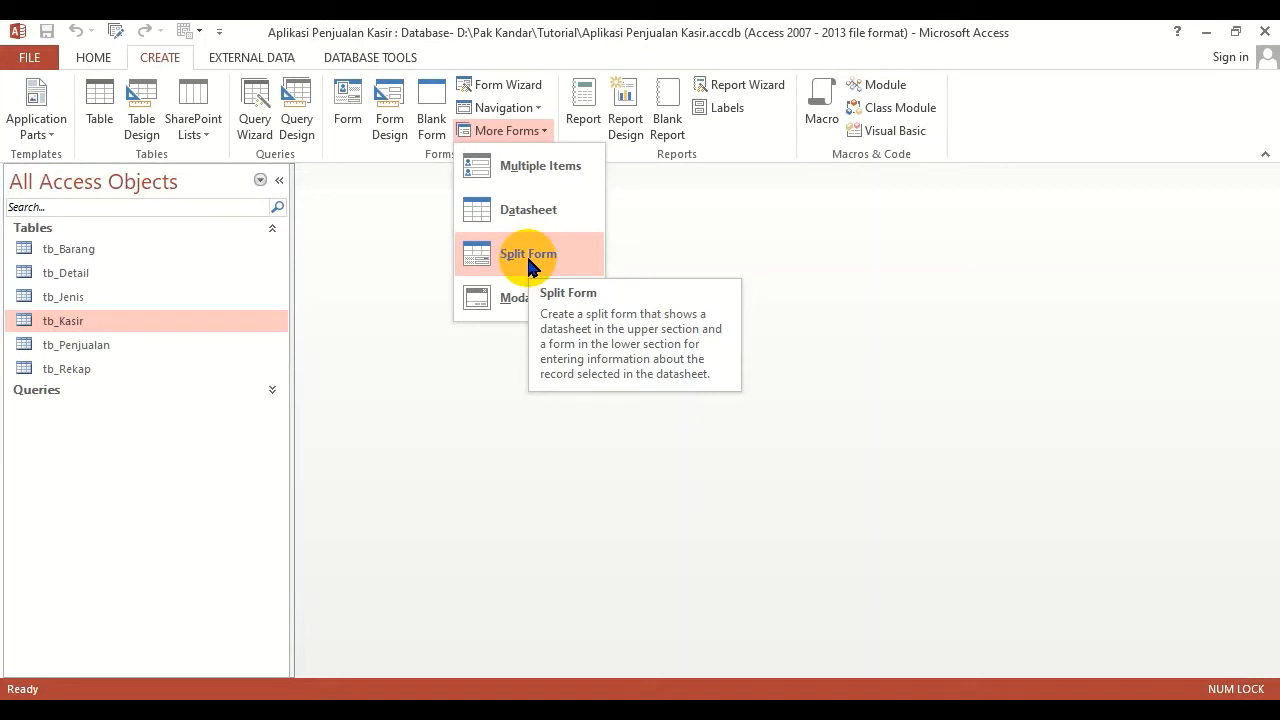
pyautogui.click(539, 114)
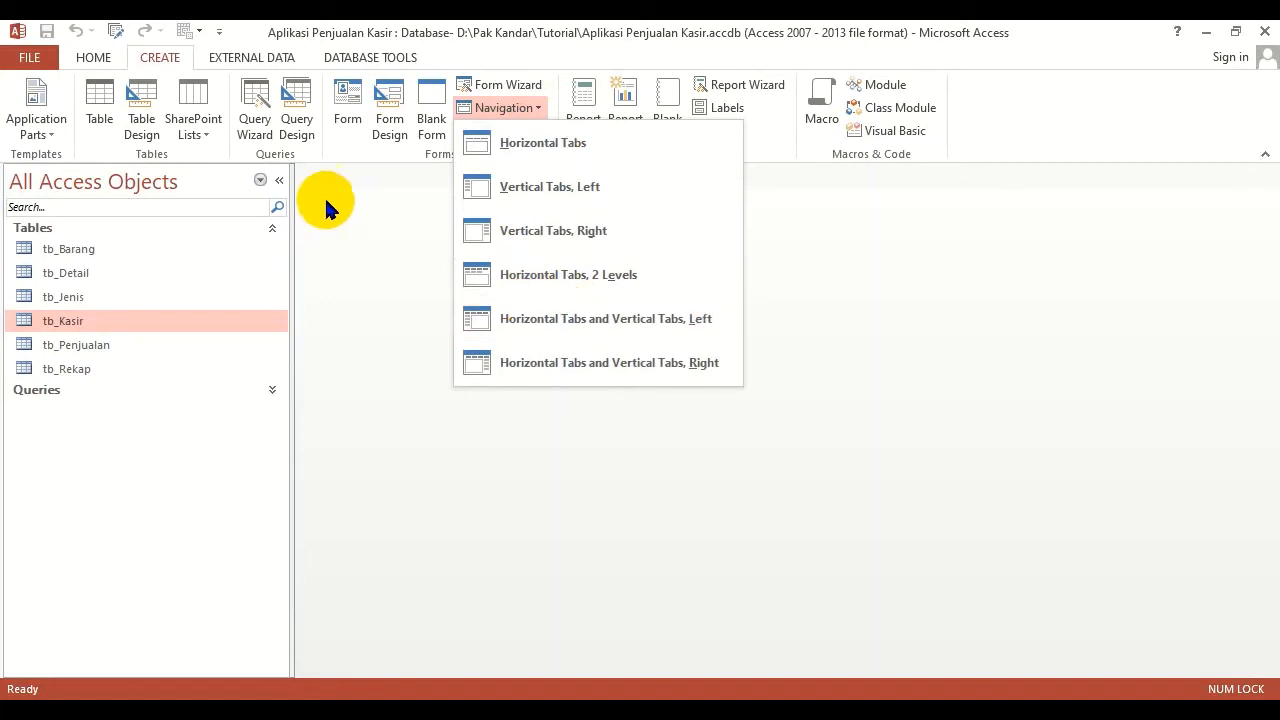
pyautogui.click(348, 255)
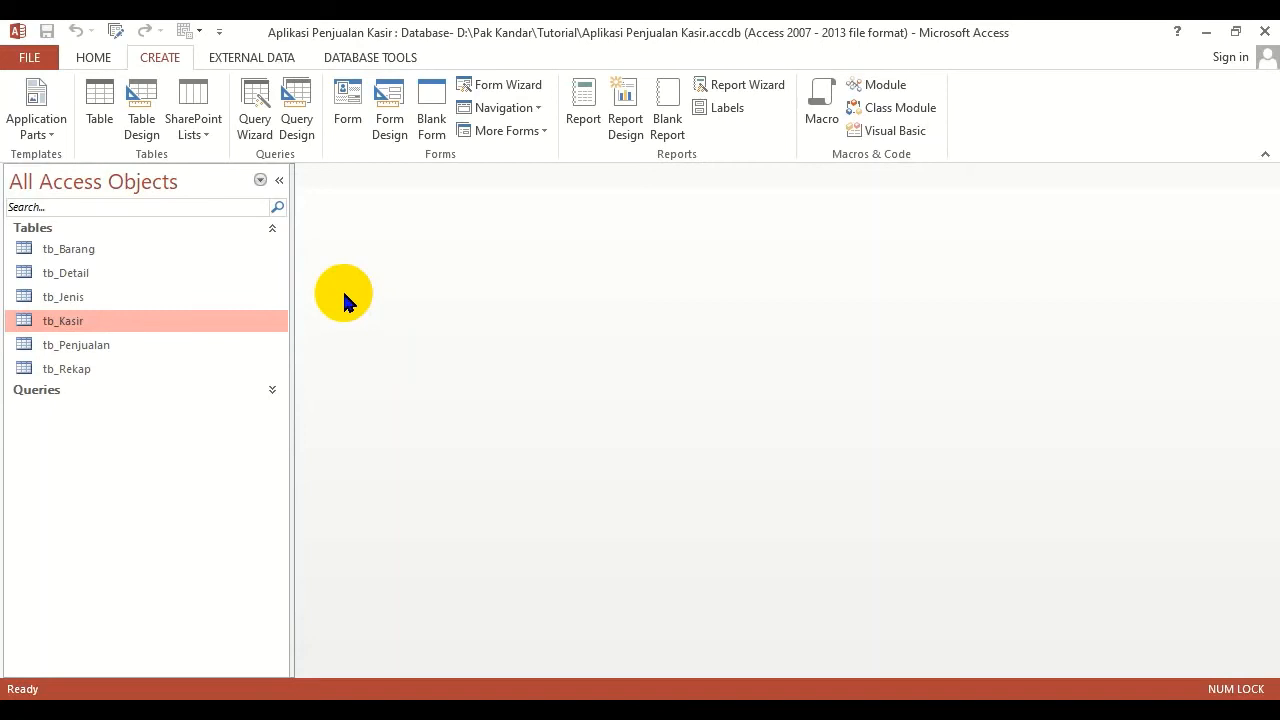
# Create a new blank form in Design view and collapse the Navigation Pane to widen the design area
pyautogui.click(390, 113)
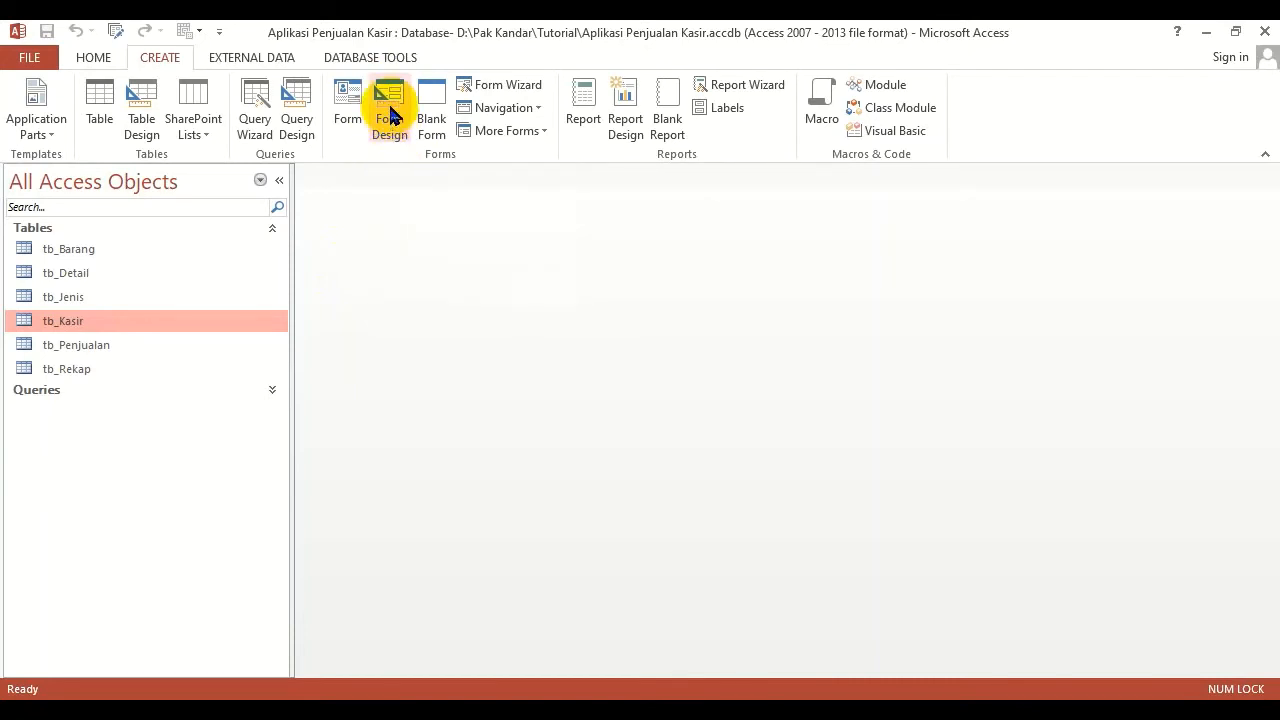
pyautogui.click(390, 108)
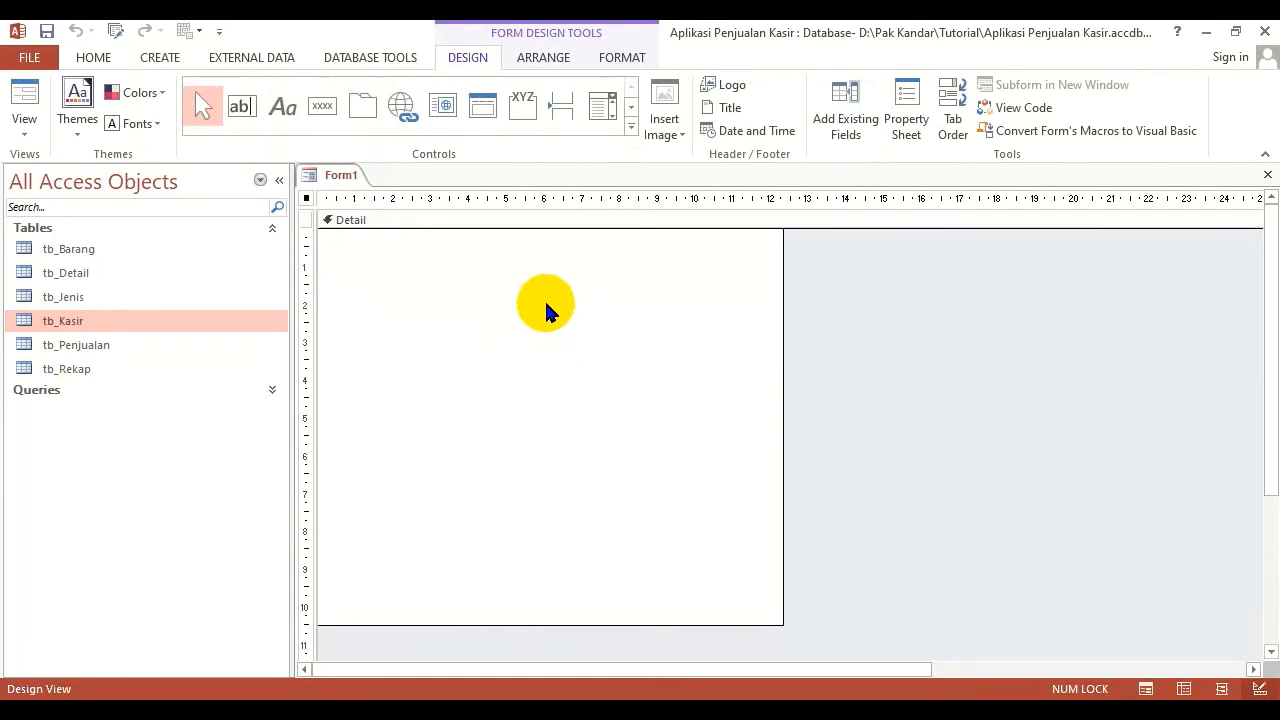
pyautogui.click(282, 185)
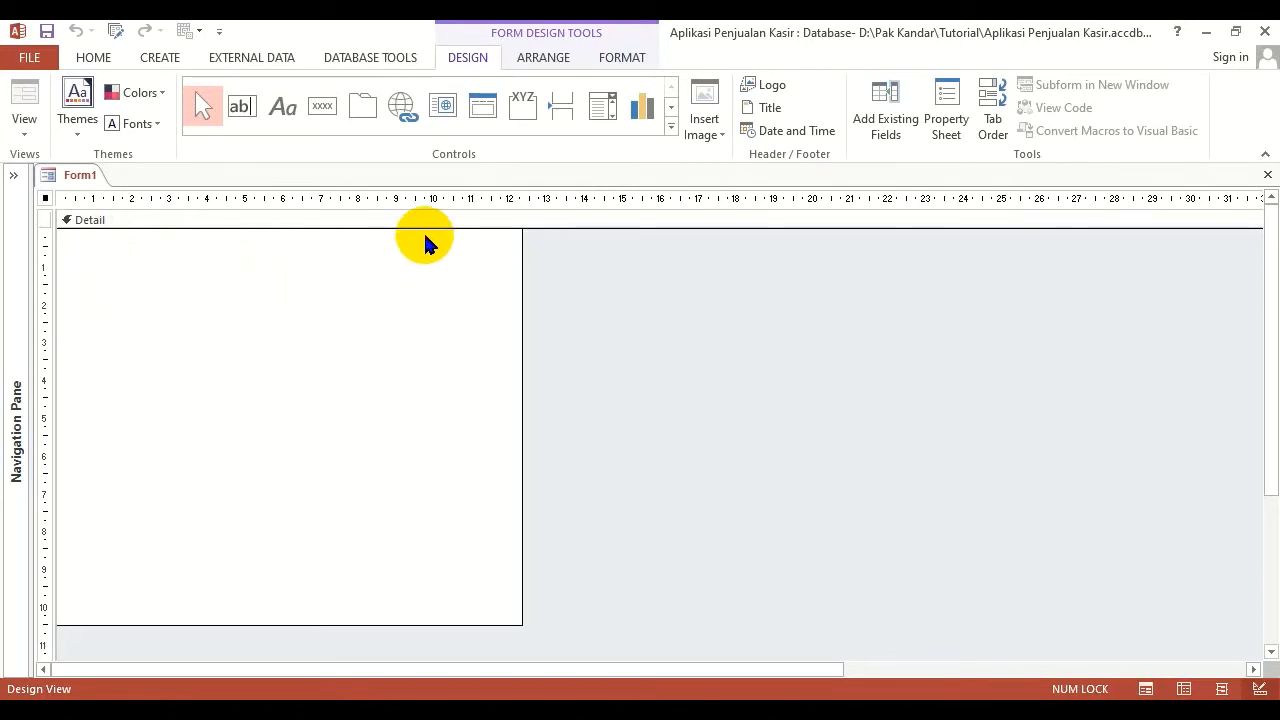
pyautogui.click(168, 60)
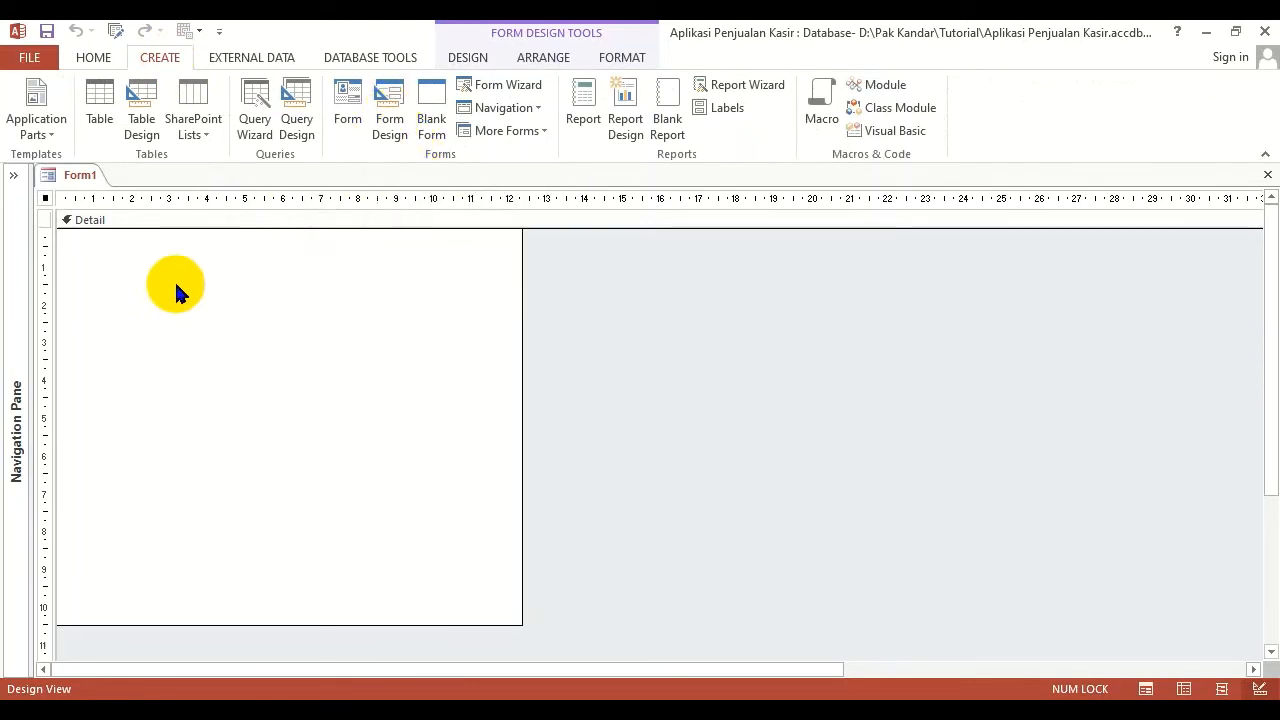
pyautogui.click(210, 225)
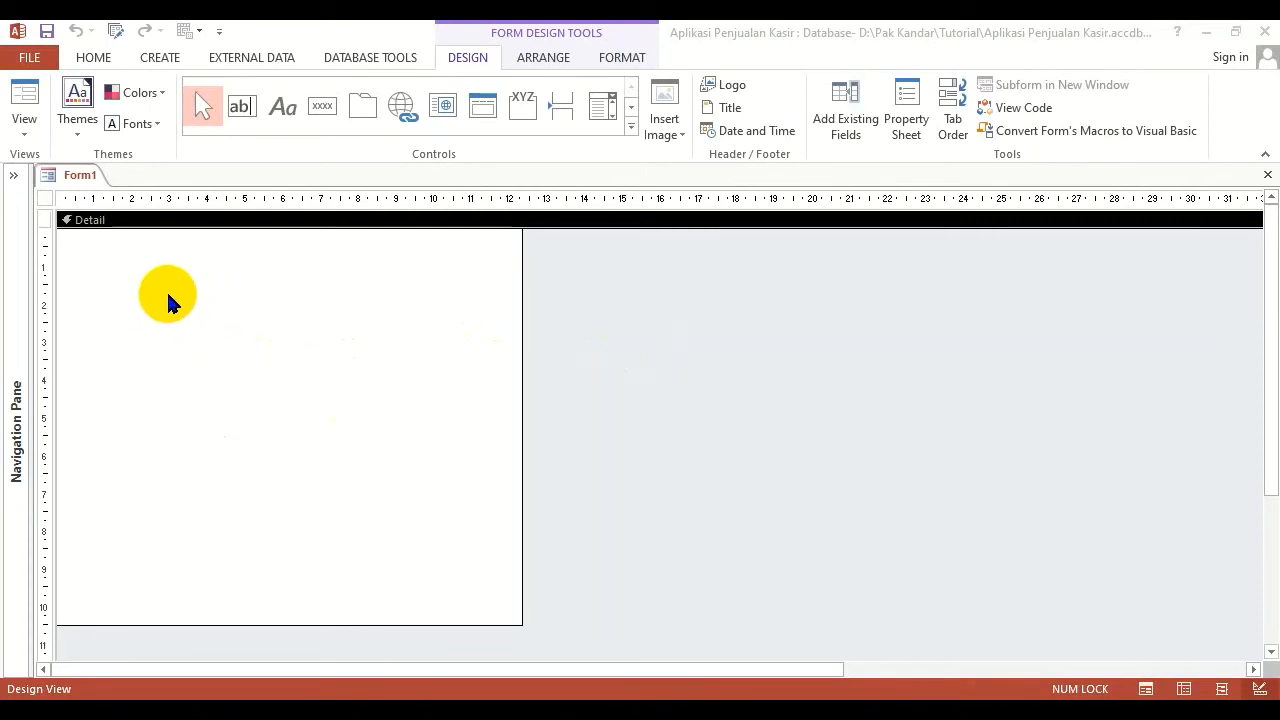
# Display the grid in the Detail section of the blank form
pyautogui.rightClick(261, 298)
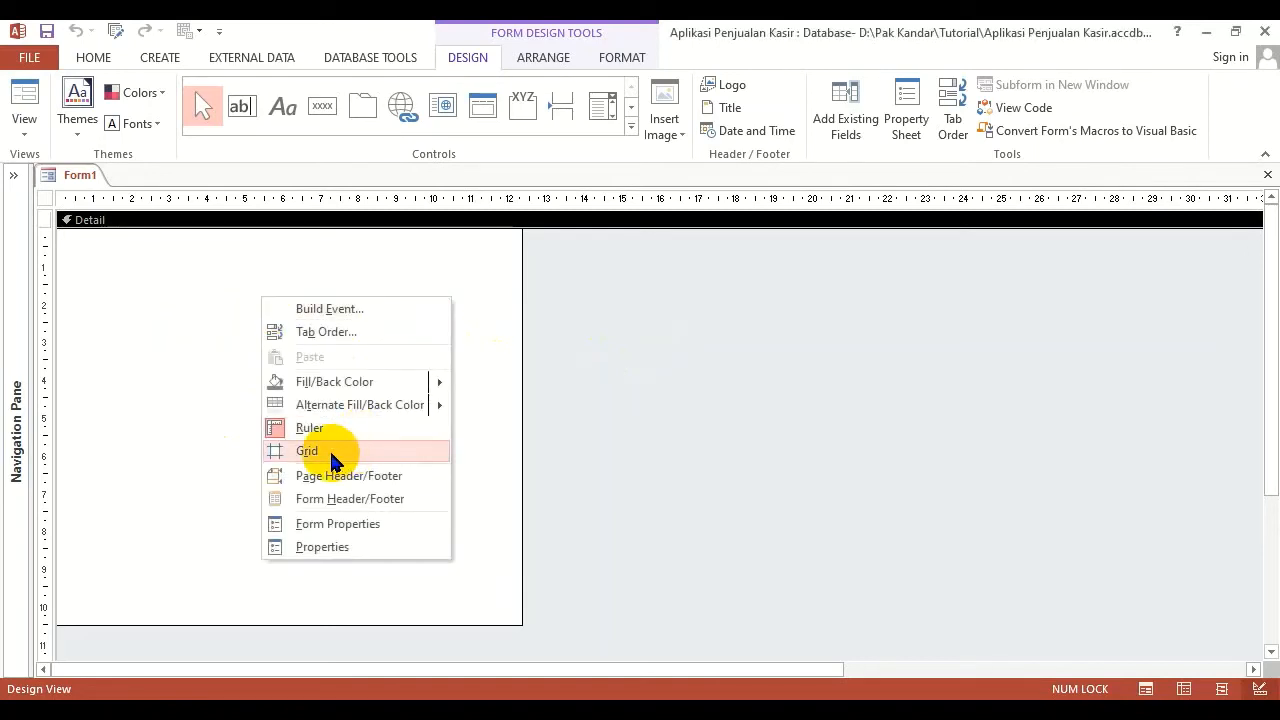
pyautogui.click(200, 386)
pyautogui.rightClick(199, 383)
pyautogui.click(251, 346)
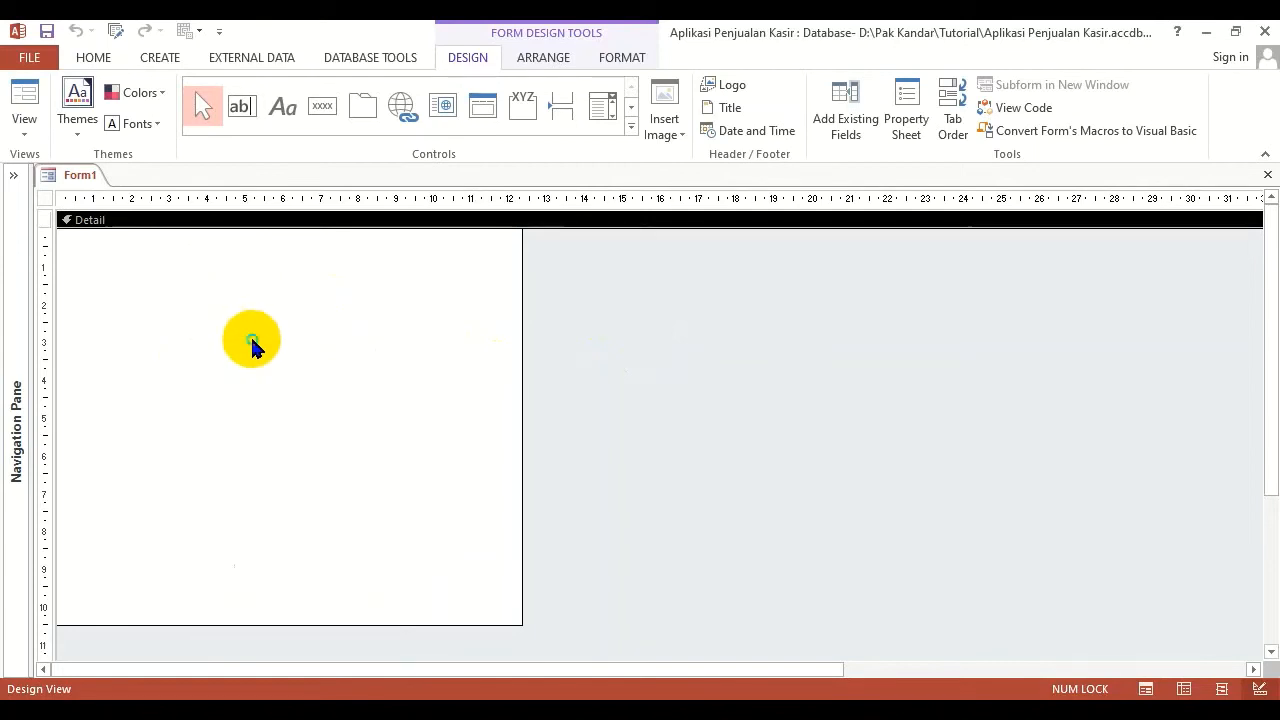
pyautogui.rightClick(253, 342)
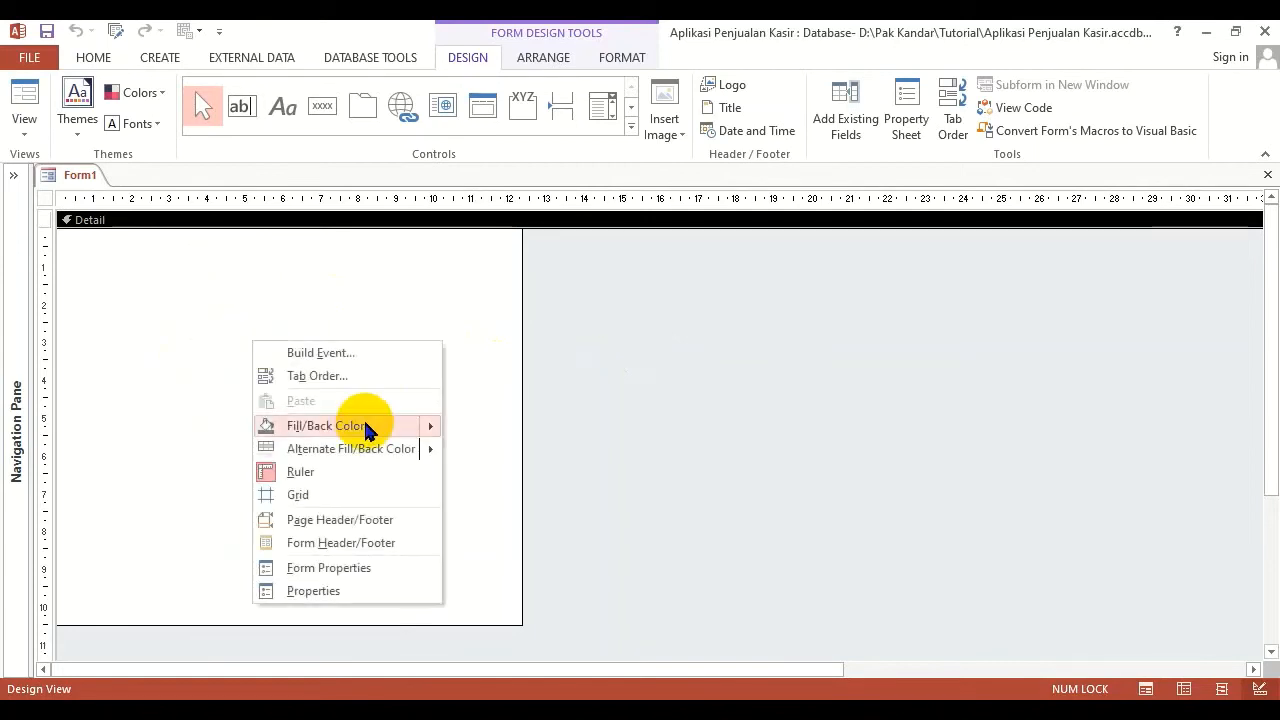
pyautogui.click(300, 498)
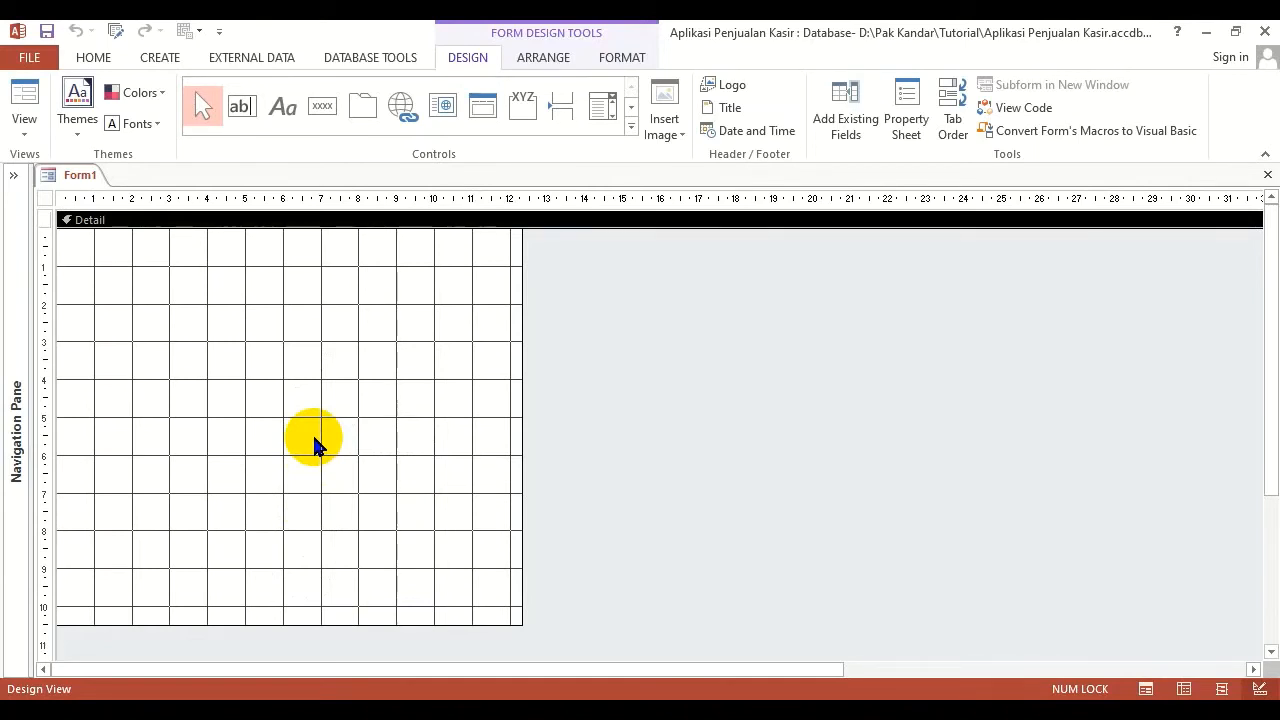
# Hide the grid in the form's Detail section
pyautogui.rightClick(243, 354)
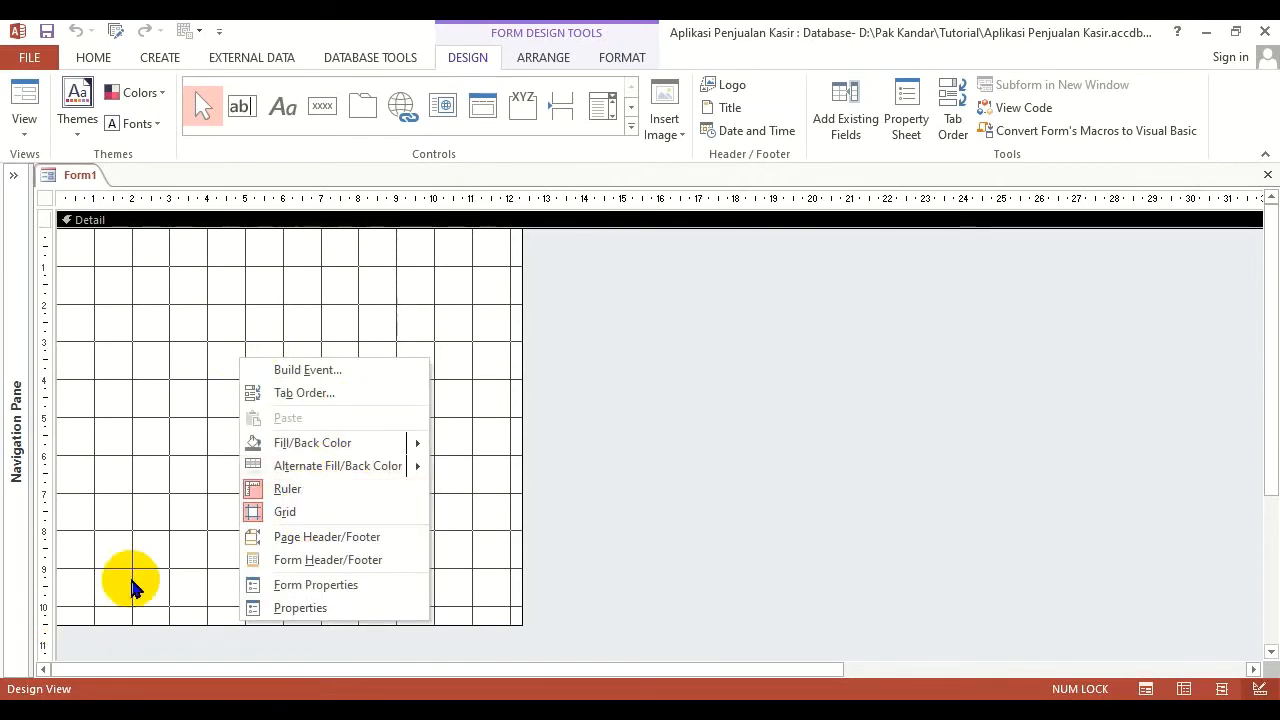
pyautogui.rightClick(248, 326)
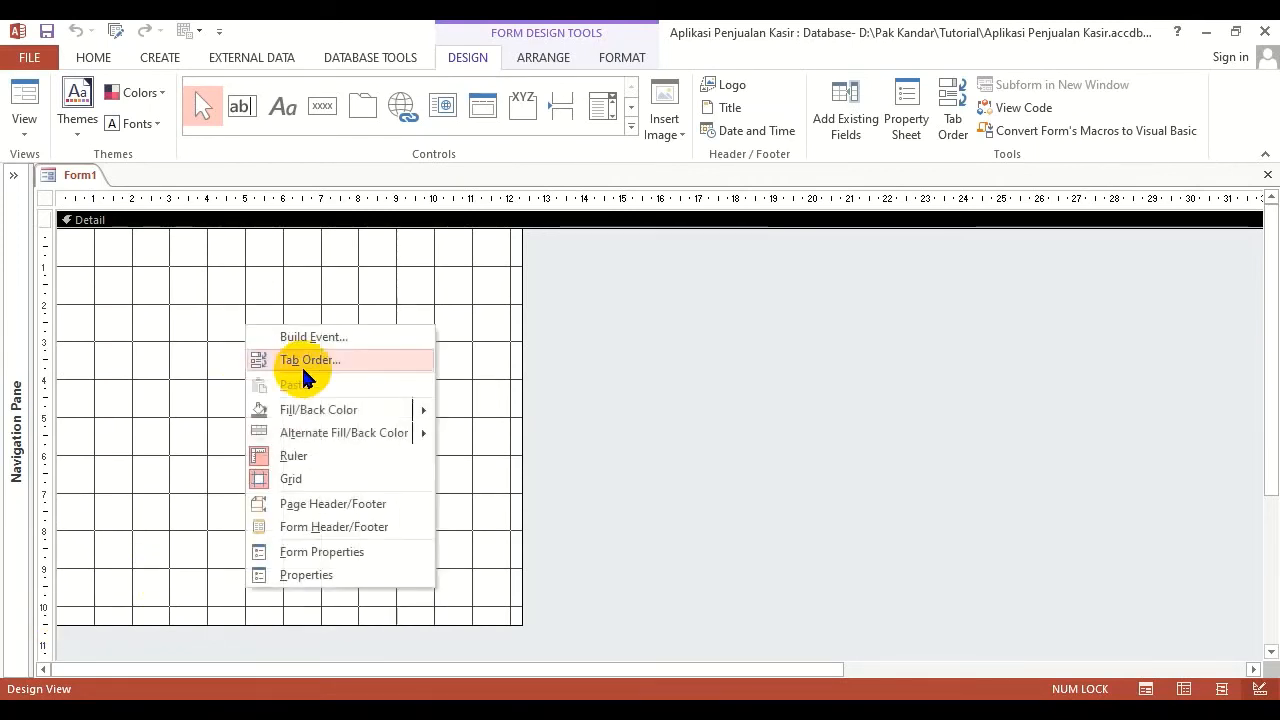
pyautogui.click(288, 480)
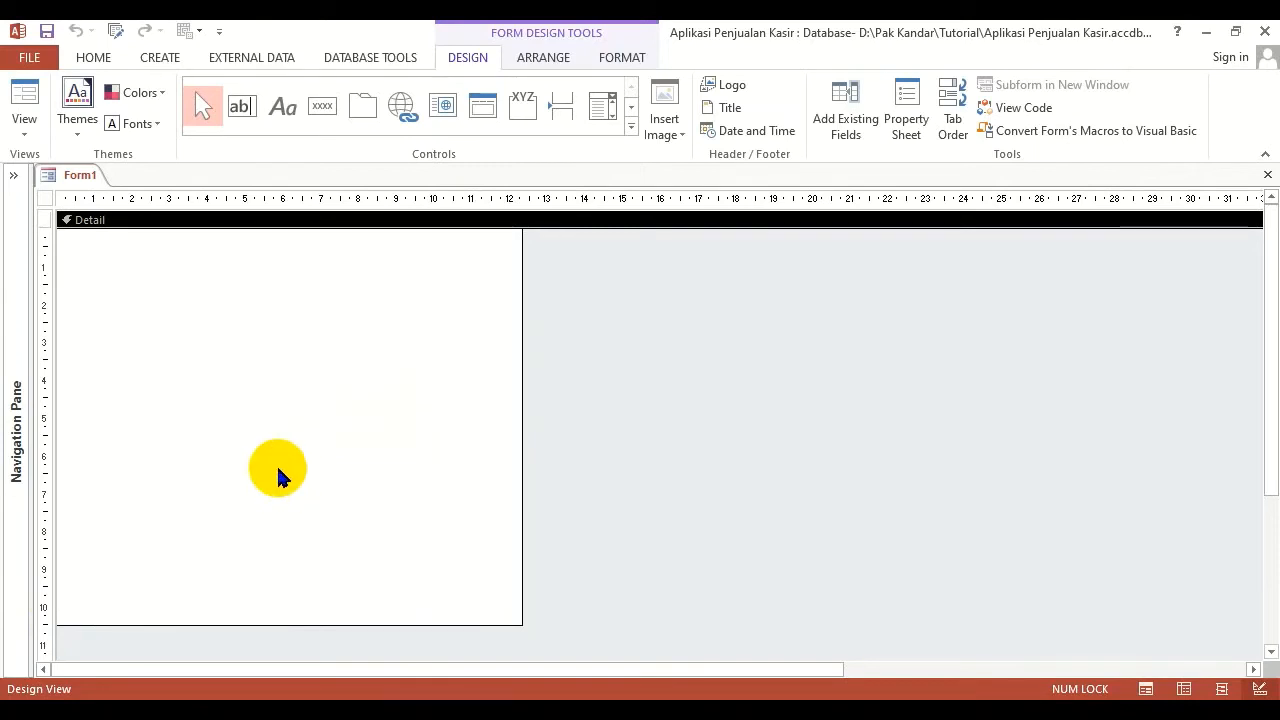
# Hide the rulers around the form design area and turn them back on
pyautogui.rightClick(252, 405)
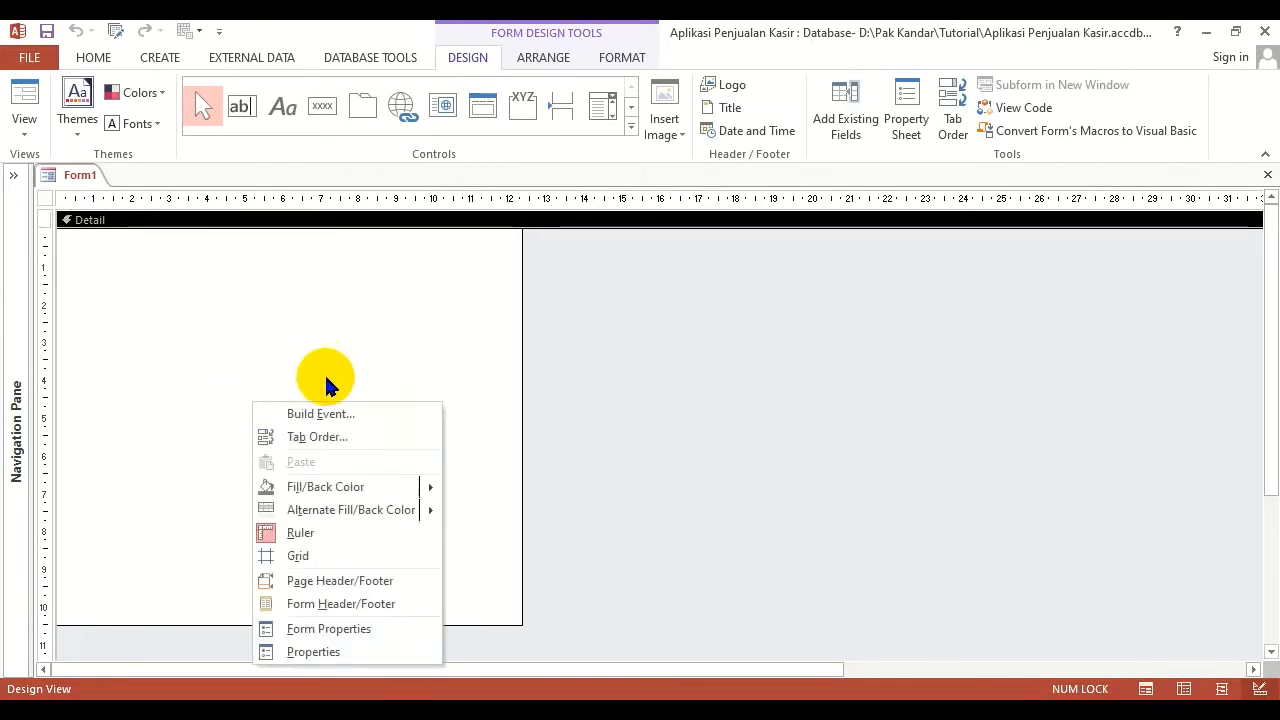
pyautogui.click(335, 532)
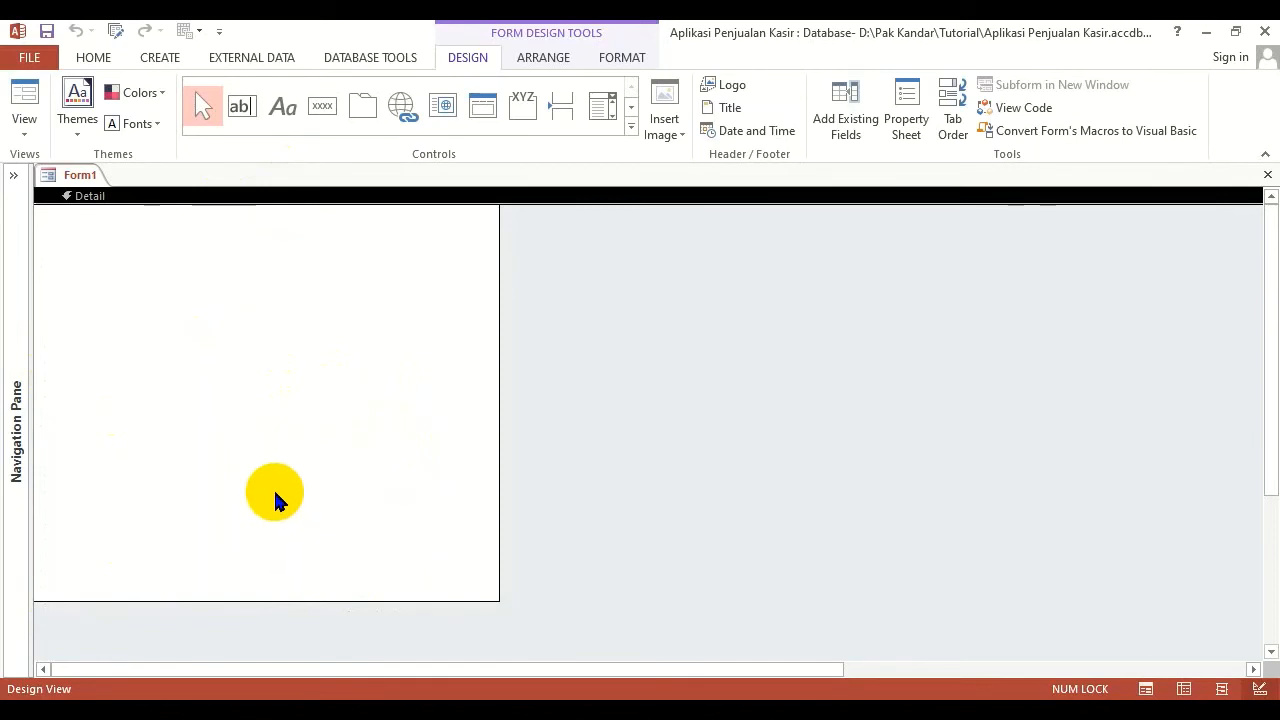
pyautogui.click(137, 668)
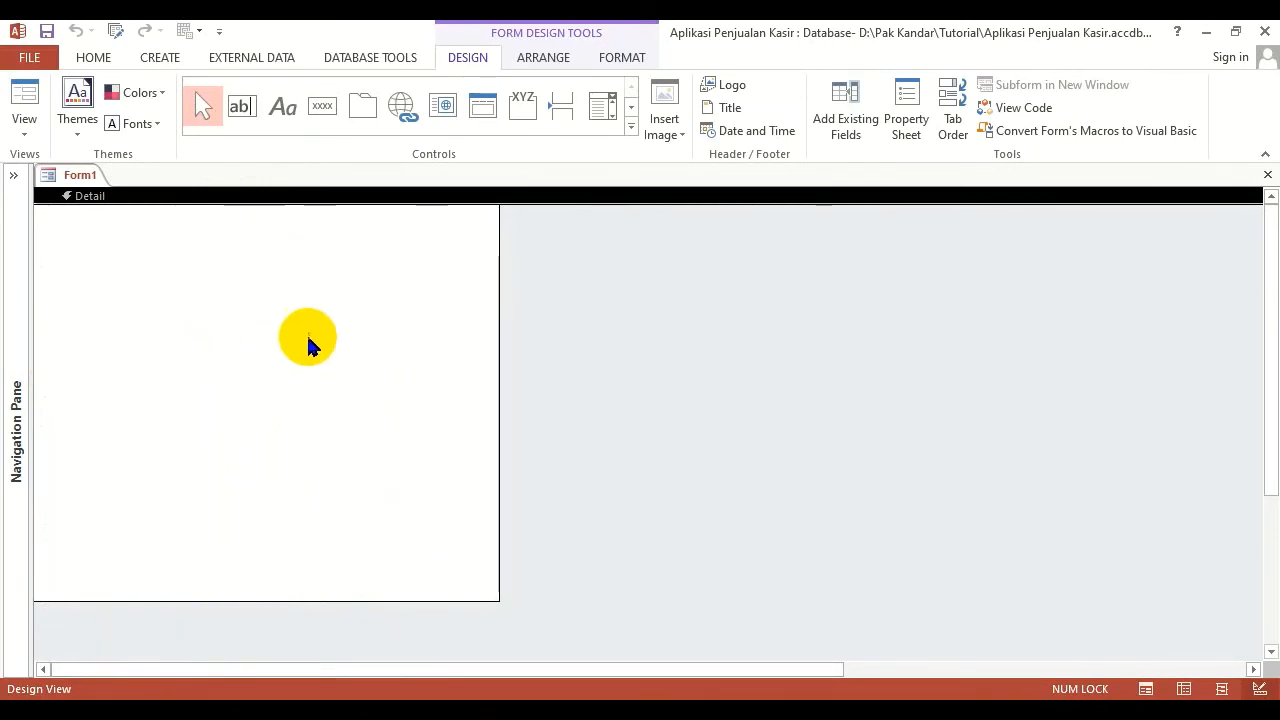
pyautogui.rightClick(218, 285)
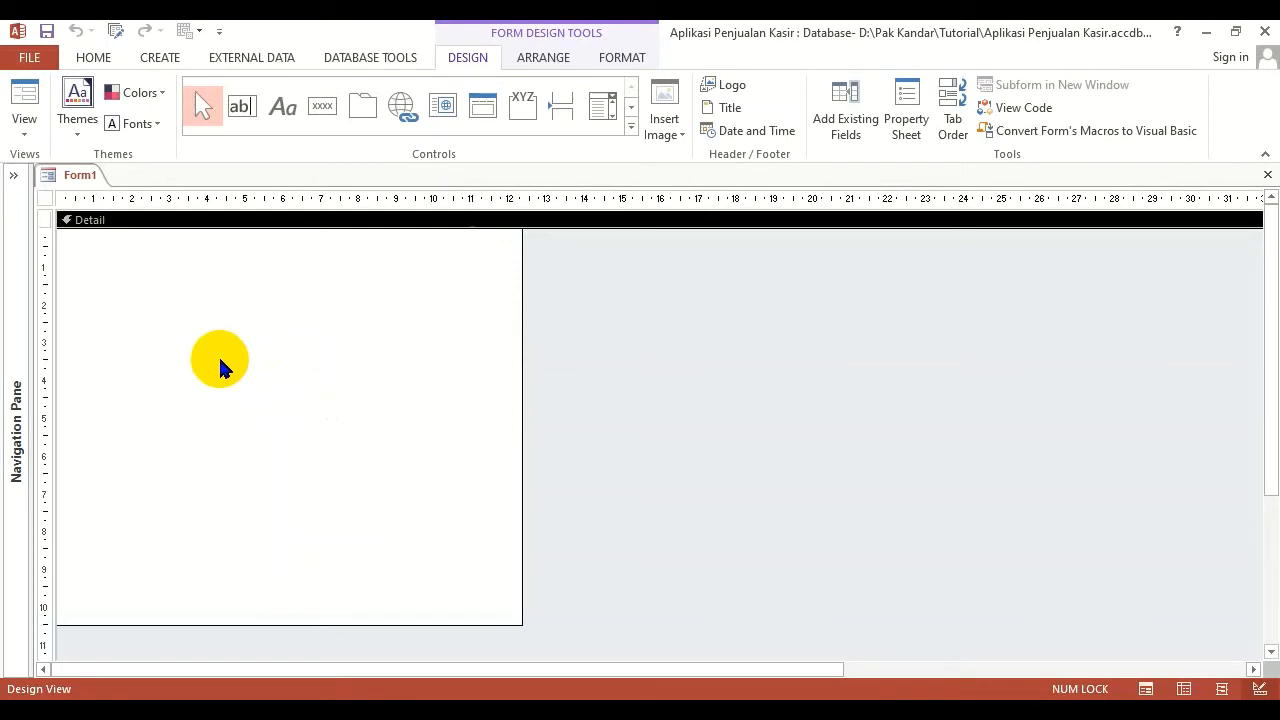
# Add the Page Header/Footer sections to the form
pyautogui.rightClick(241, 361)
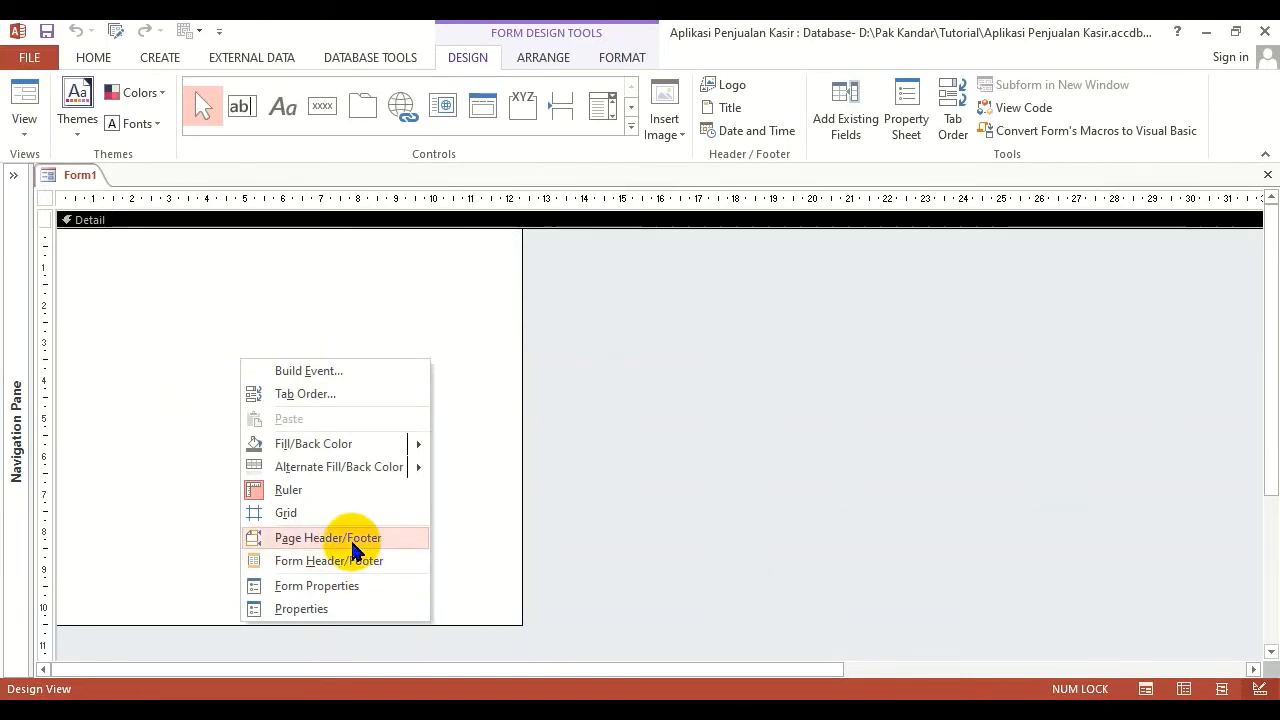
pyautogui.rightClick(291, 499)
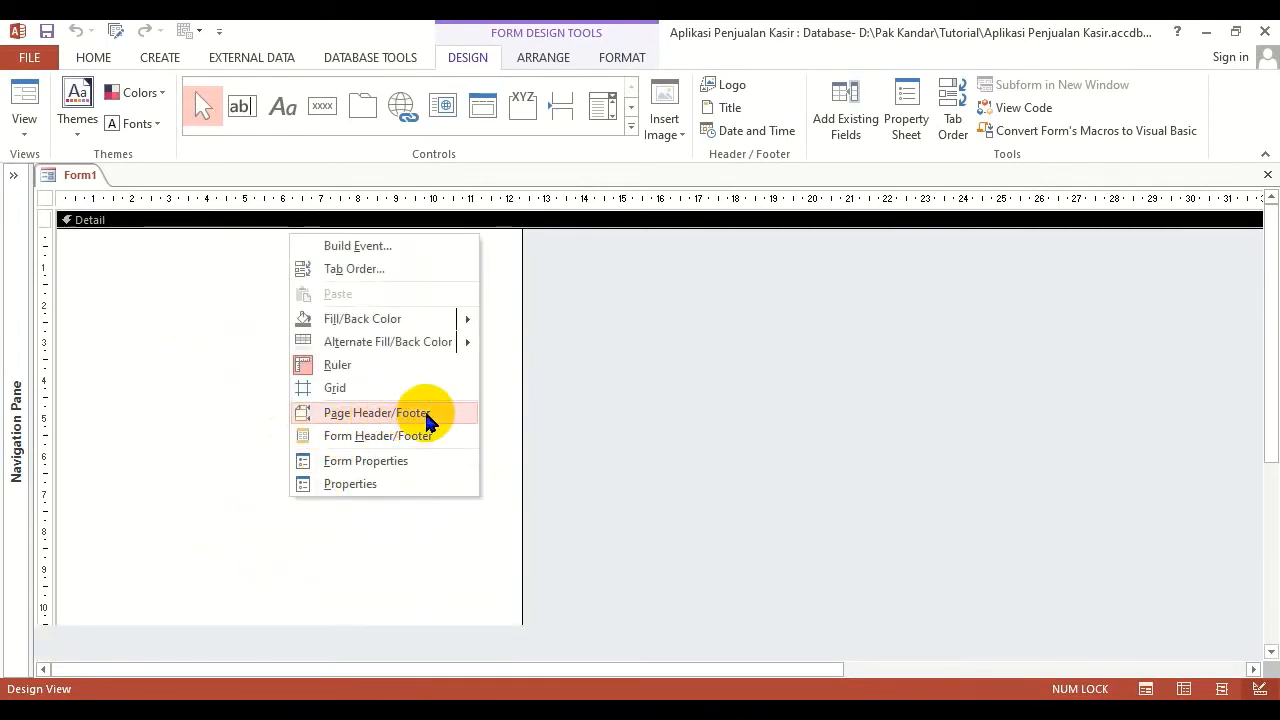
pyautogui.rightClick(205, 449)
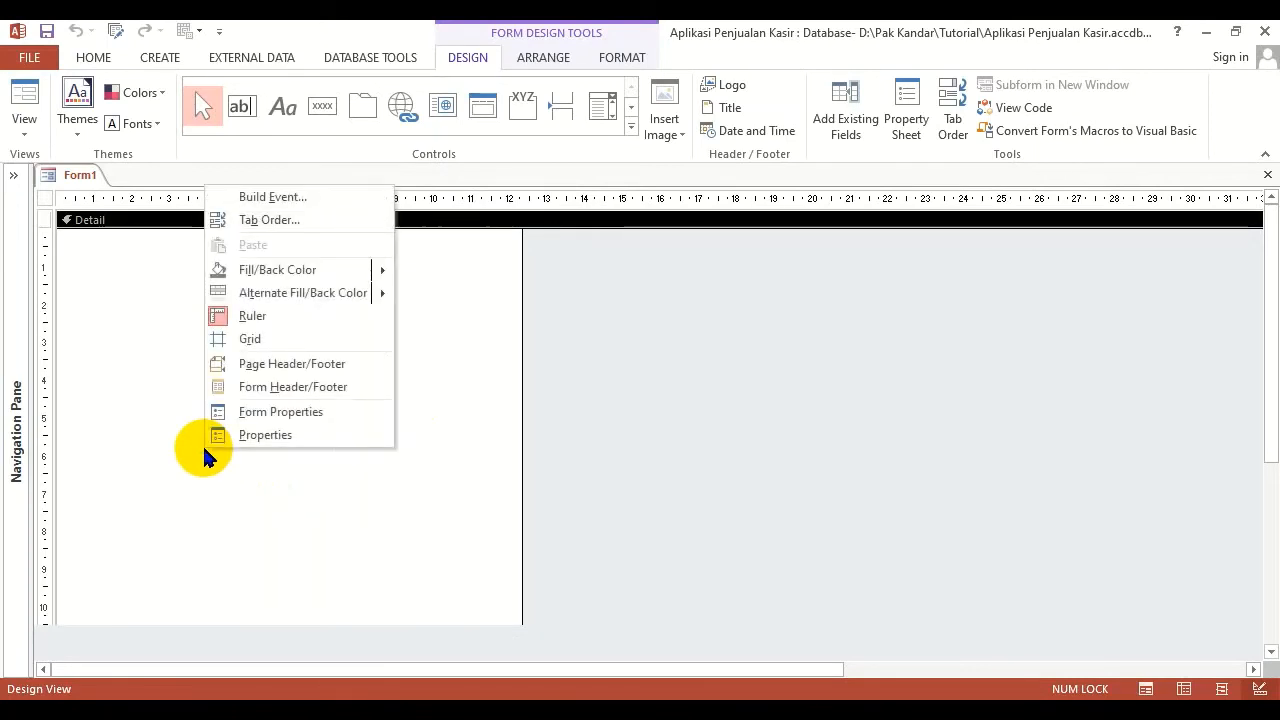
pyautogui.click(335, 370)
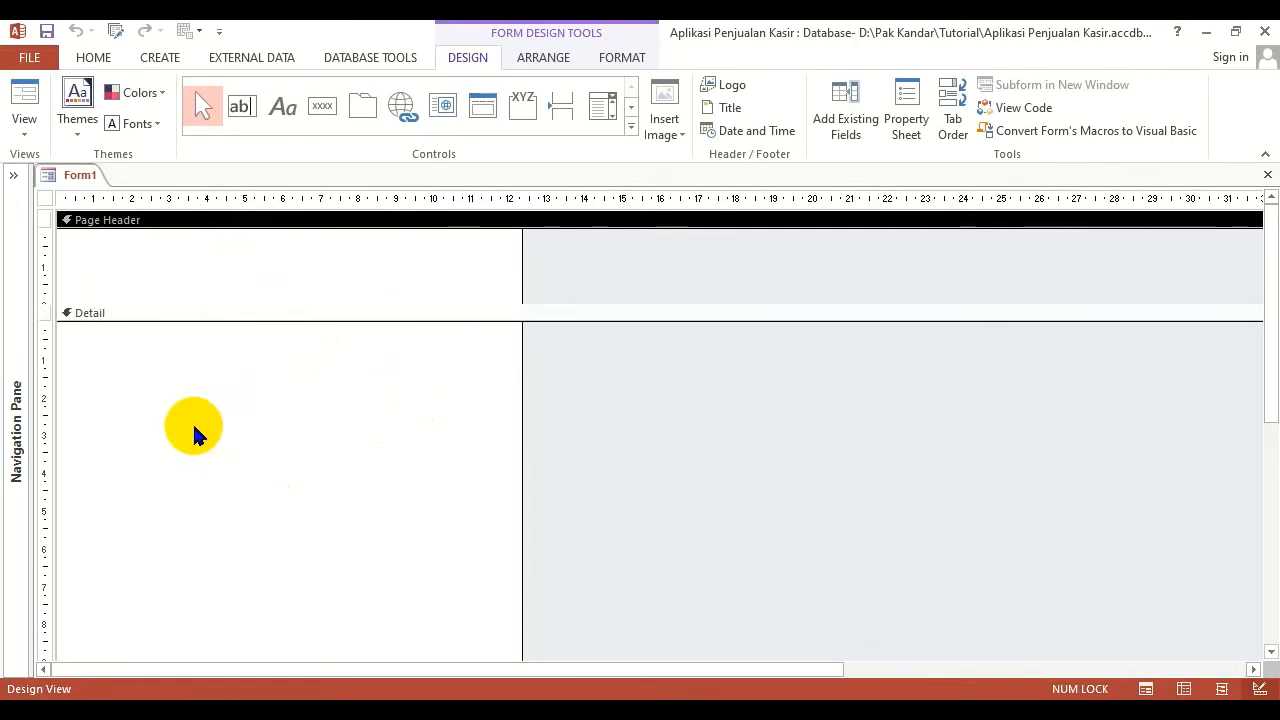
# Check the Page Footer section below the Detail section and remove the Page Header/Footer from the form
pyautogui.scroll(-3, 194, 429)
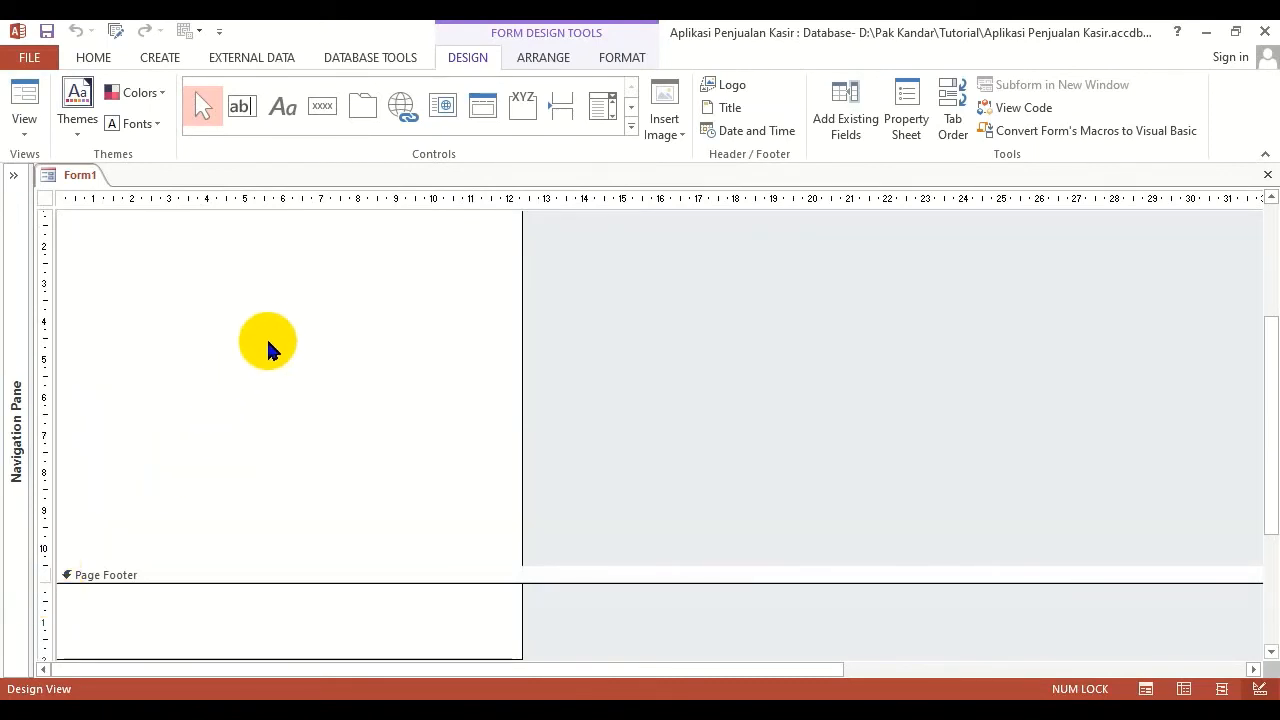
pyautogui.rightClick(270, 343)
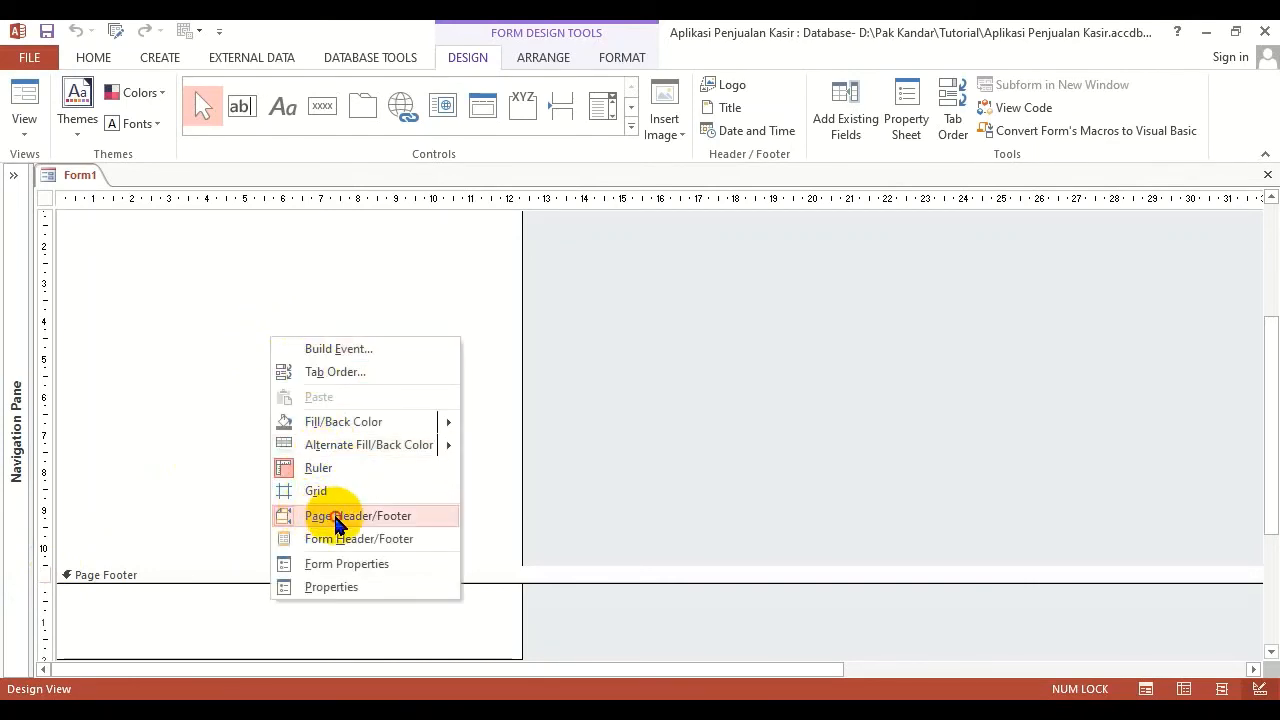
pyautogui.click(337, 517)
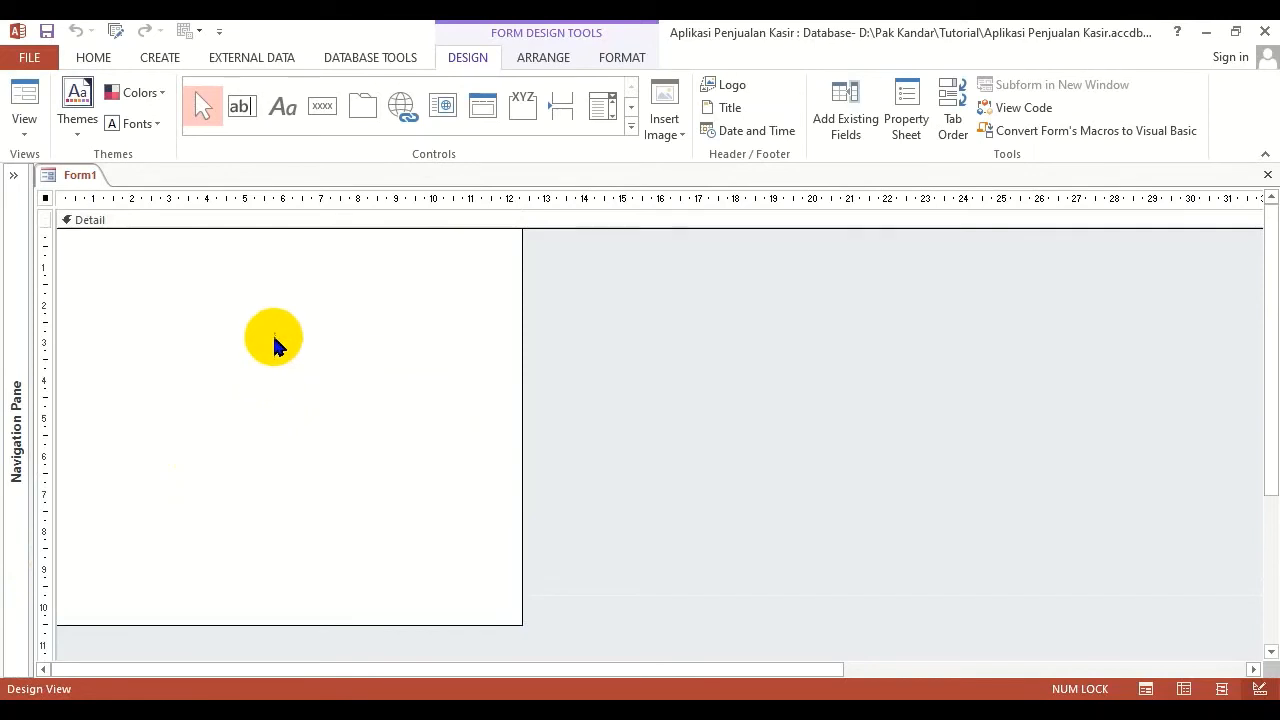
# Add the Form Header/Footer sections to the form and check the header above and the footer below the Detail section
pyautogui.rightClick(273, 345)
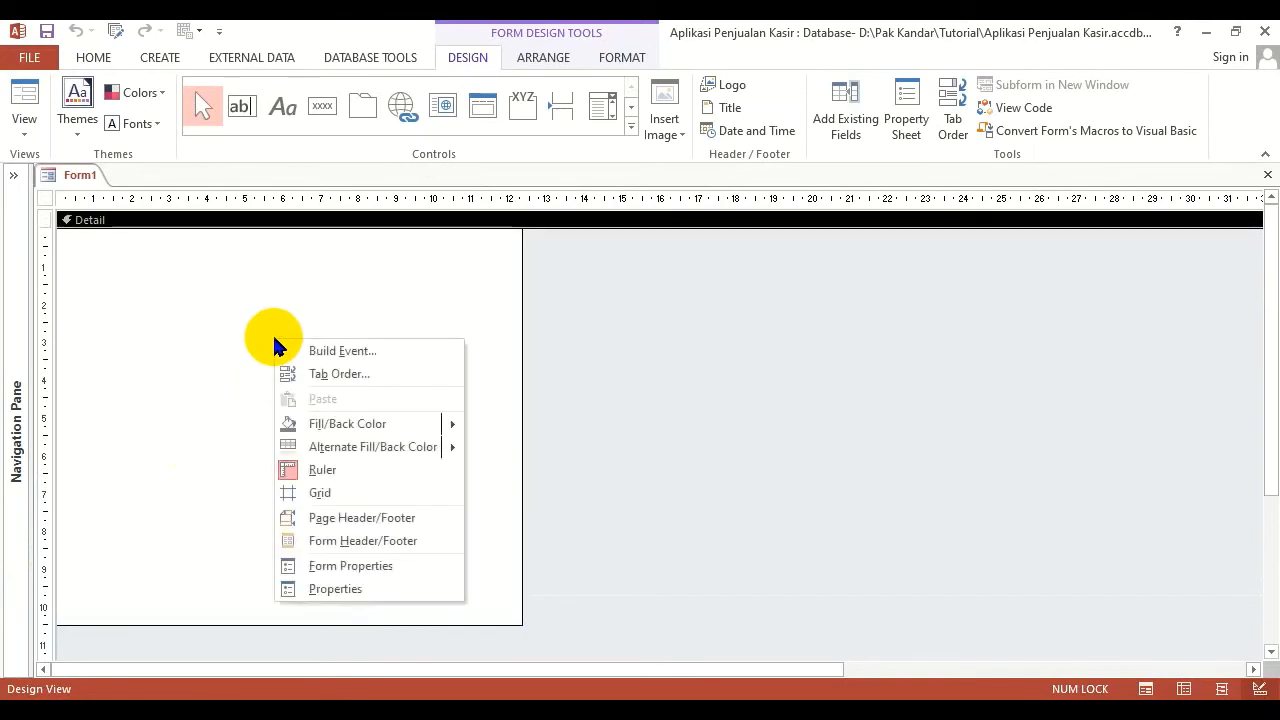
pyautogui.click(410, 552)
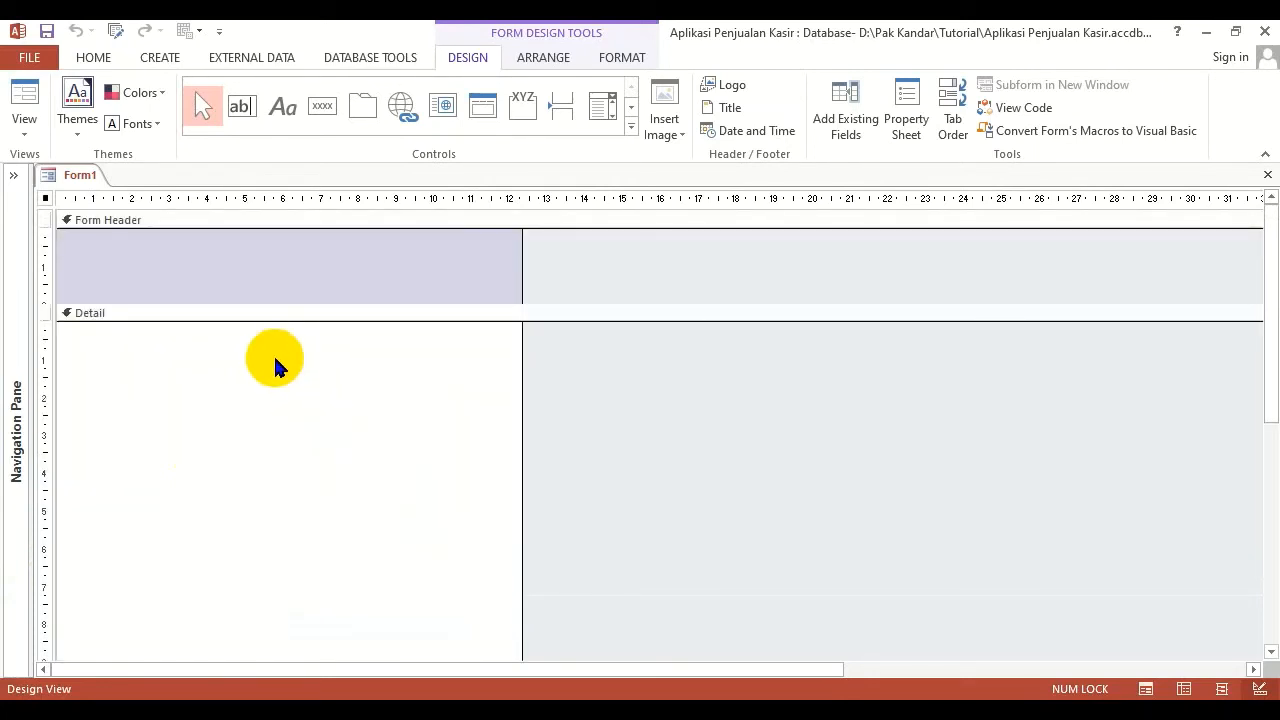
pyautogui.click(339, 256)
pyautogui.scroll(-3, 270, 400)
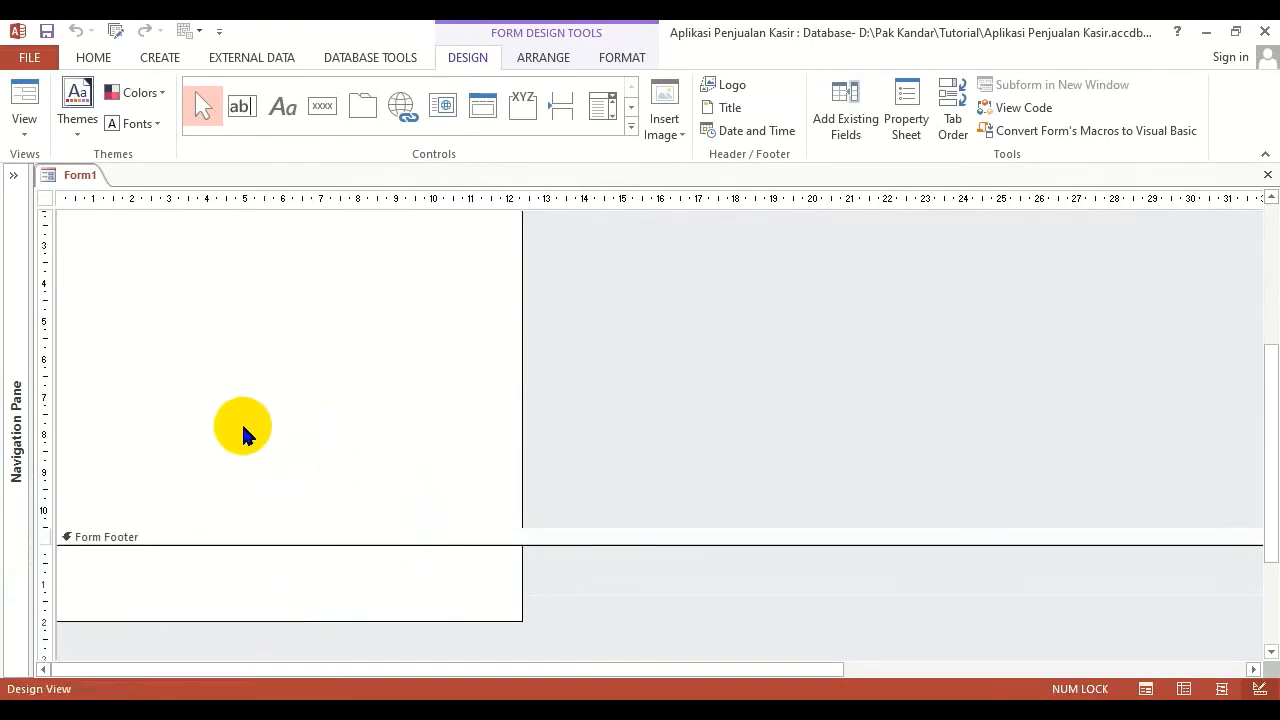
pyautogui.click(200, 598)
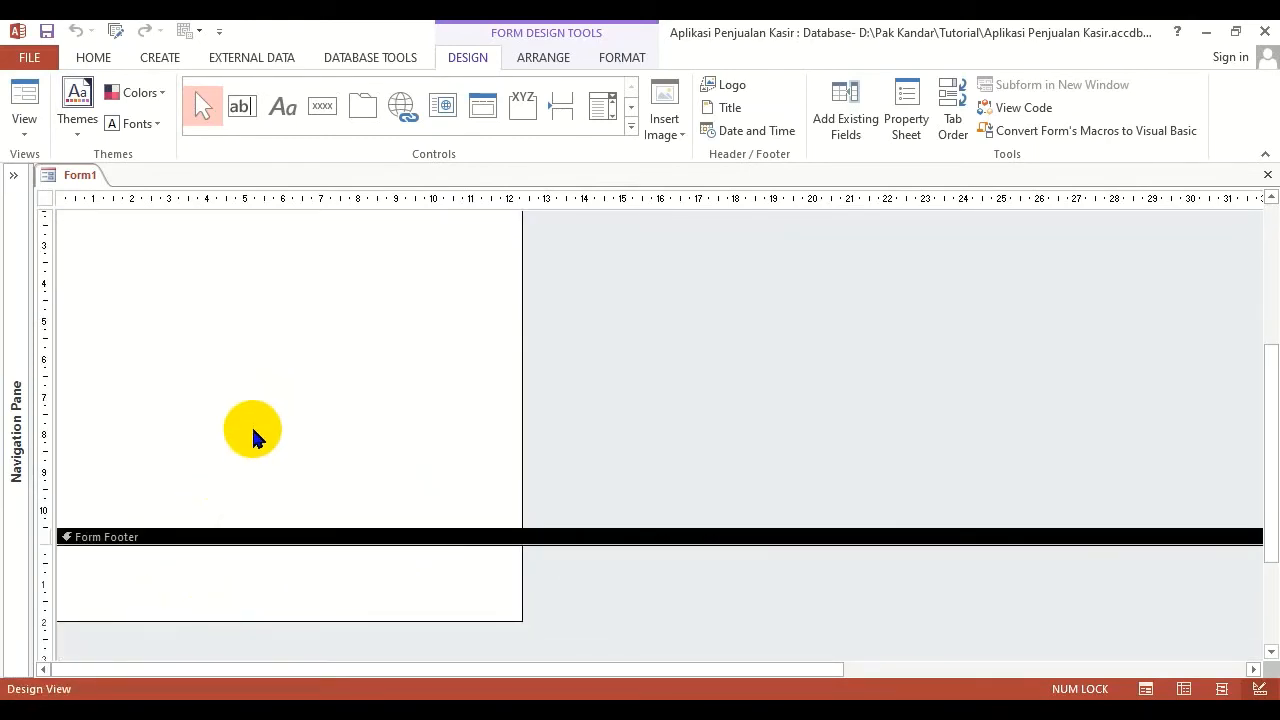
pyautogui.scroll(3, 254, 434)
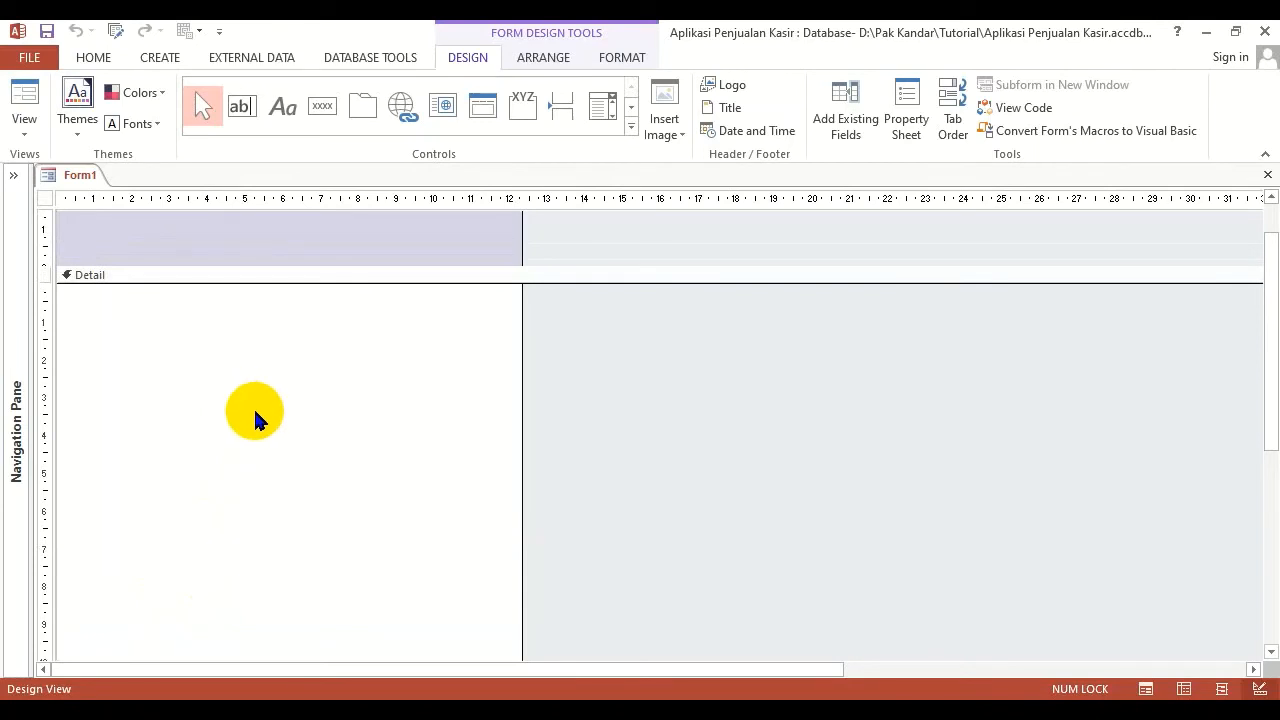
pyautogui.scroll(2, 254, 420)
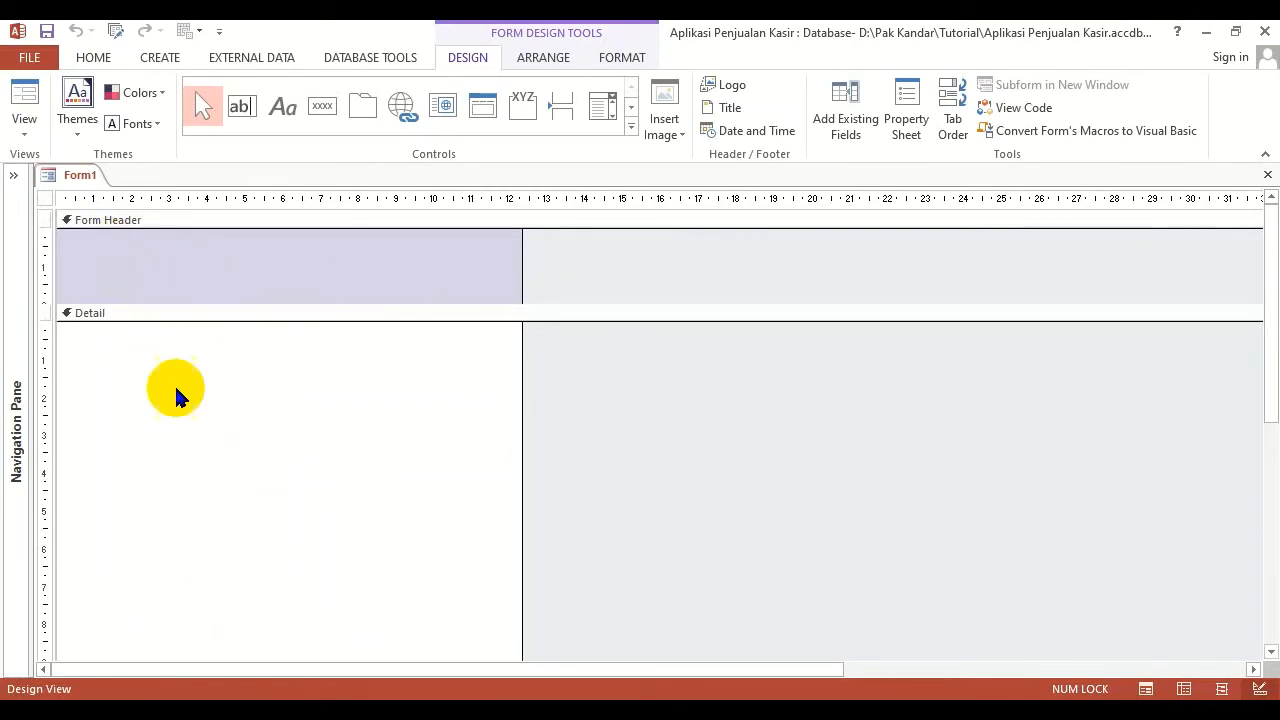
# Shrink the Form Footer section to zero height so that only its section bar remains
pyautogui.scroll(-5, 251, 480)
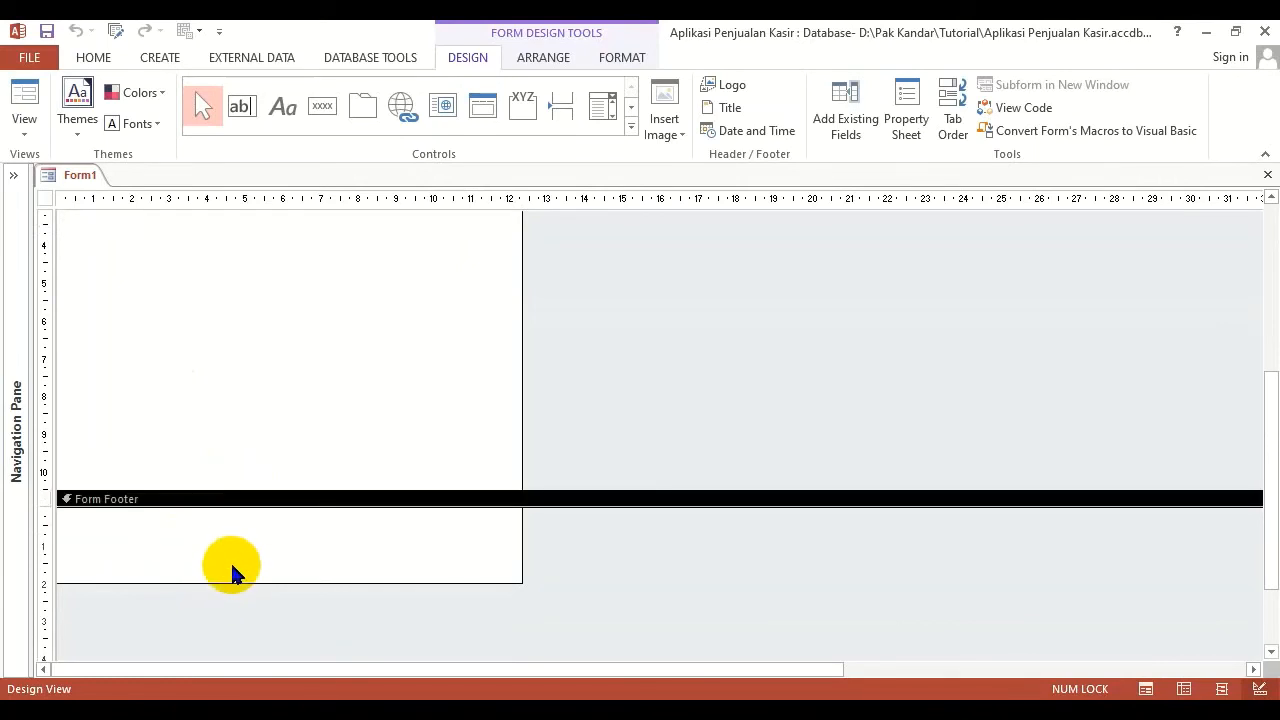
pyautogui.moveTo(230, 582); pyautogui.dragTo(210, 490)
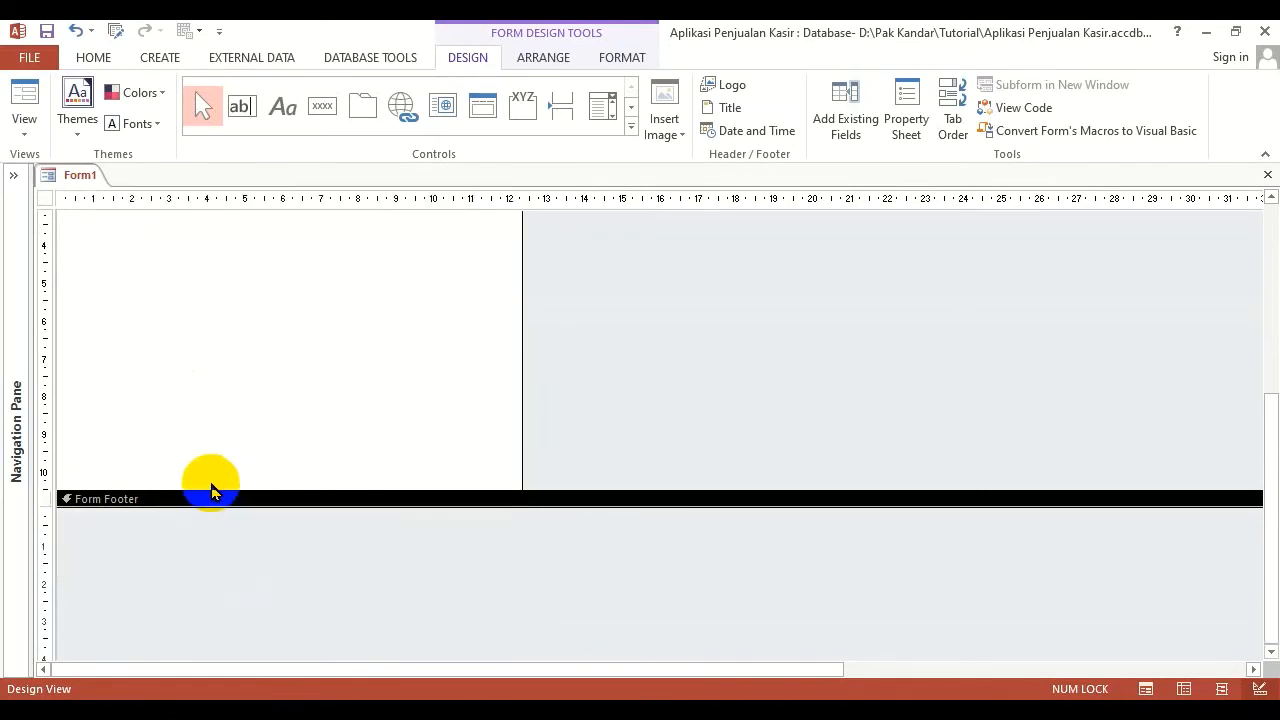
pyautogui.scroll(5, 300, 378)
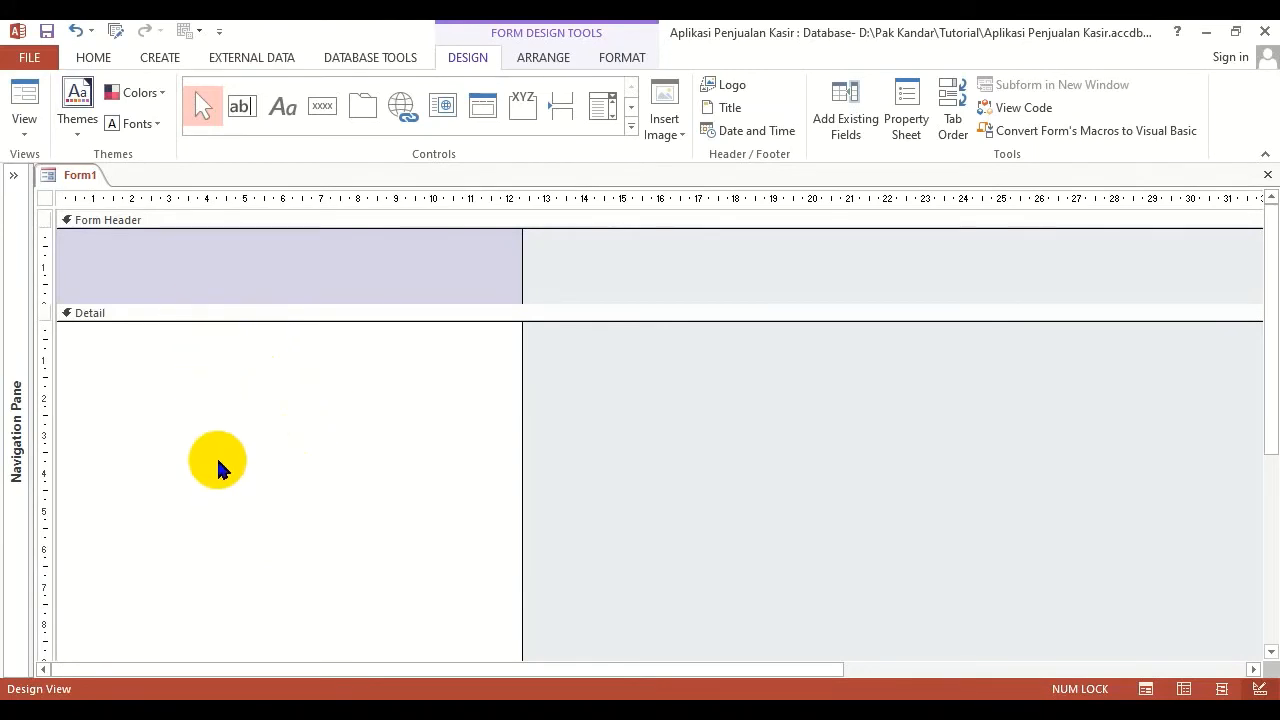
# Select the Detail section, check its extent down to the footer, and select the Form Header section
pyautogui.click(126, 313)
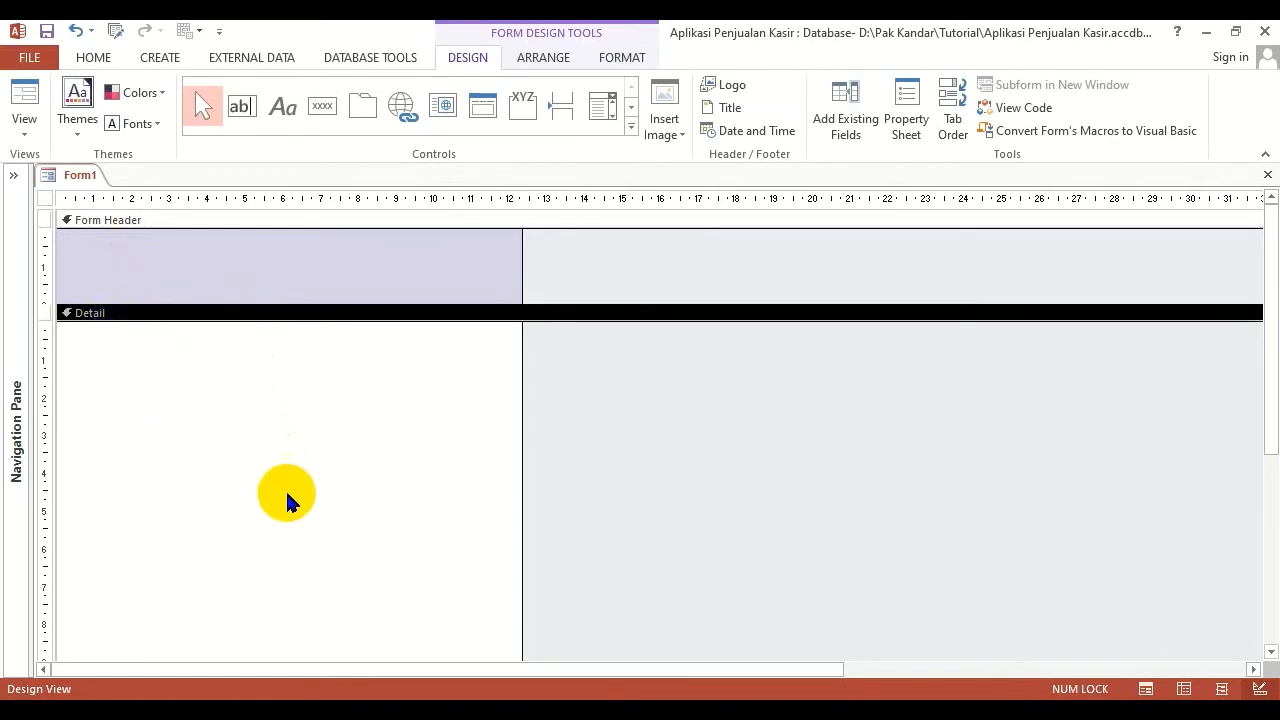
pyautogui.scroll(-2, 285, 500)
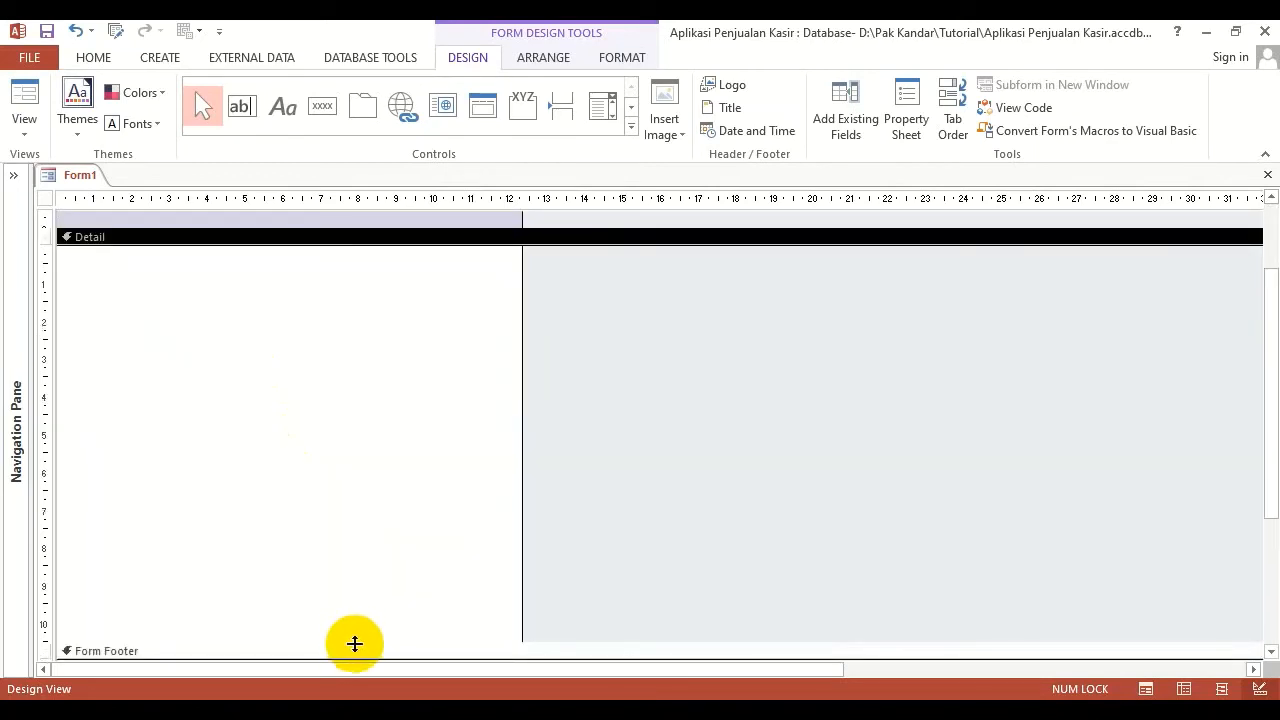
pyautogui.scroll(2, 325, 455)
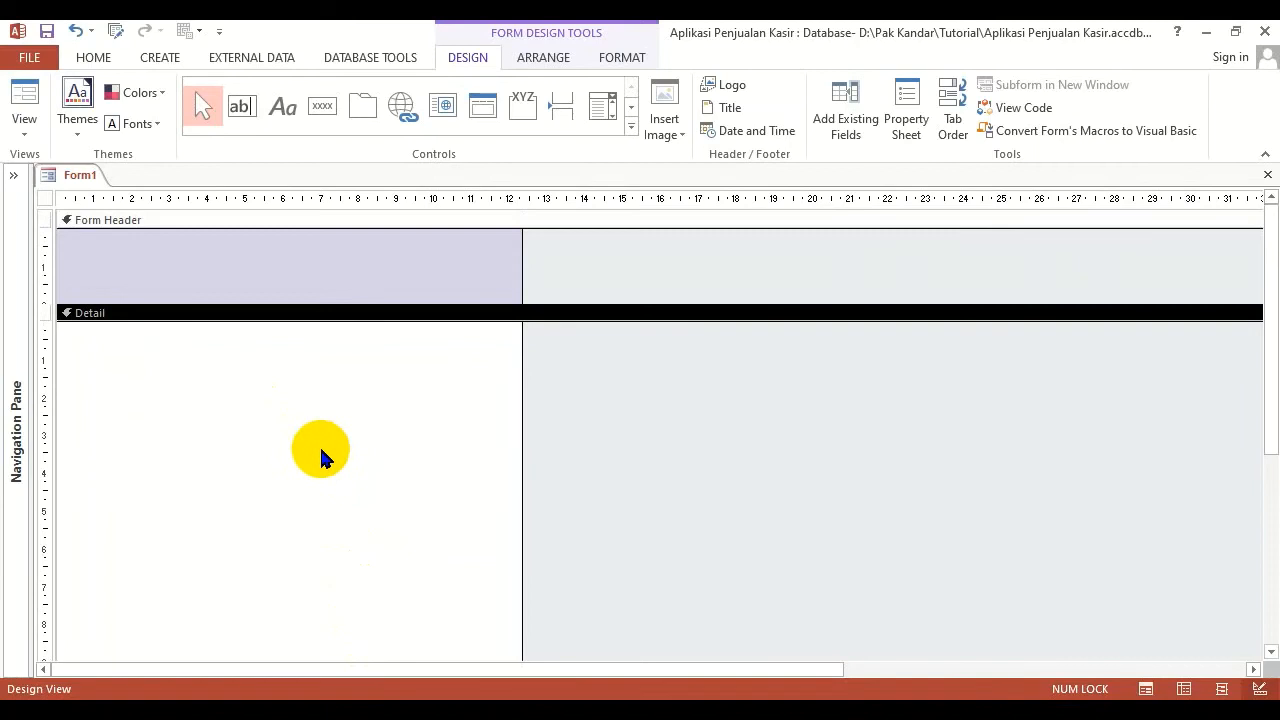
pyautogui.click(321, 272)
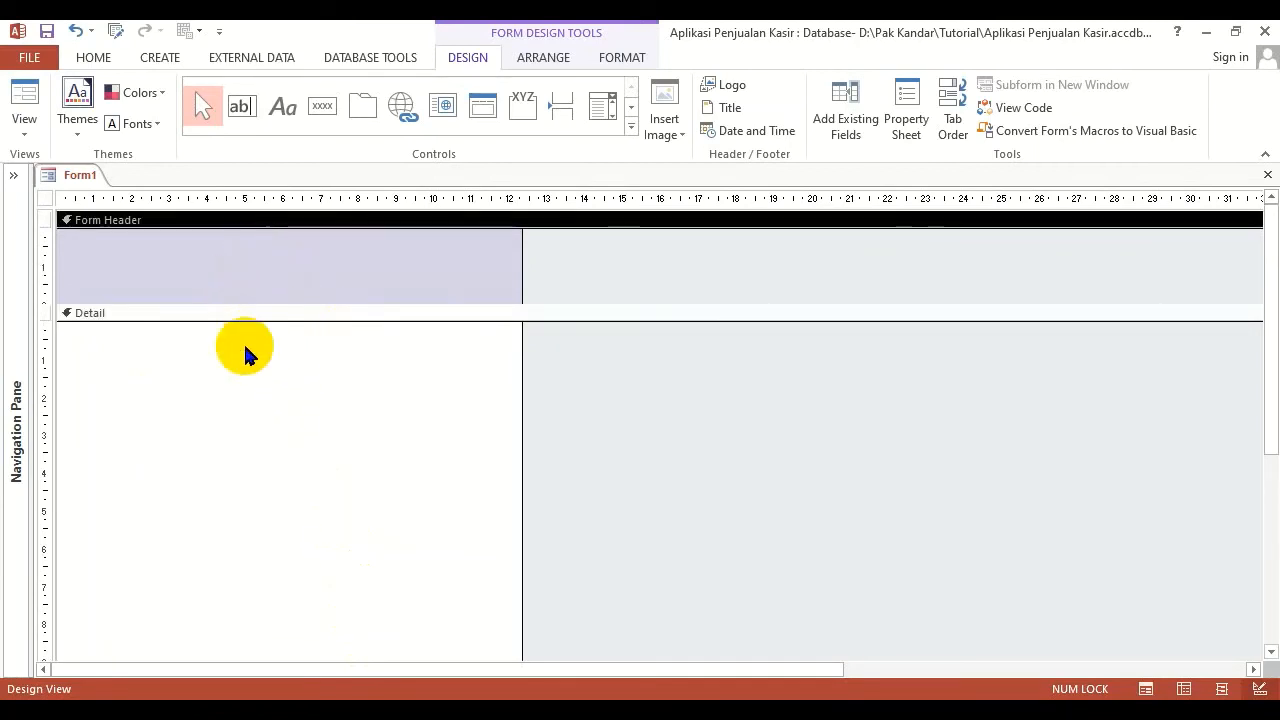
pyautogui.moveTo(271, 303)
pyautogui.mouseDown()
pyautogui.moveTo(274, 388)
pyautogui.moveTo(271, 302)
pyautogui.mouseUp()
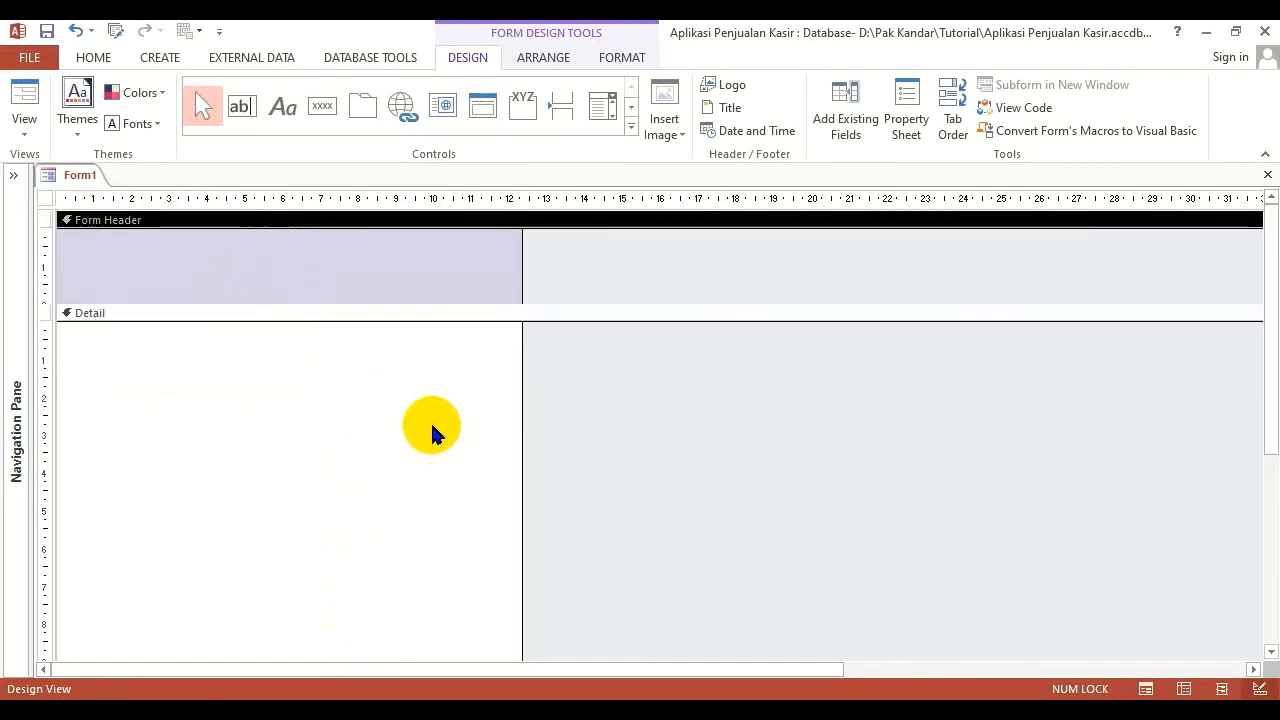
# Widen the form to about 16 cm and reduce the Detail section's height to about 3 cm
pyautogui.moveTo(521, 451); pyautogui.dragTo(659, 471)
pyautogui.scroll(-3, 400, 466)
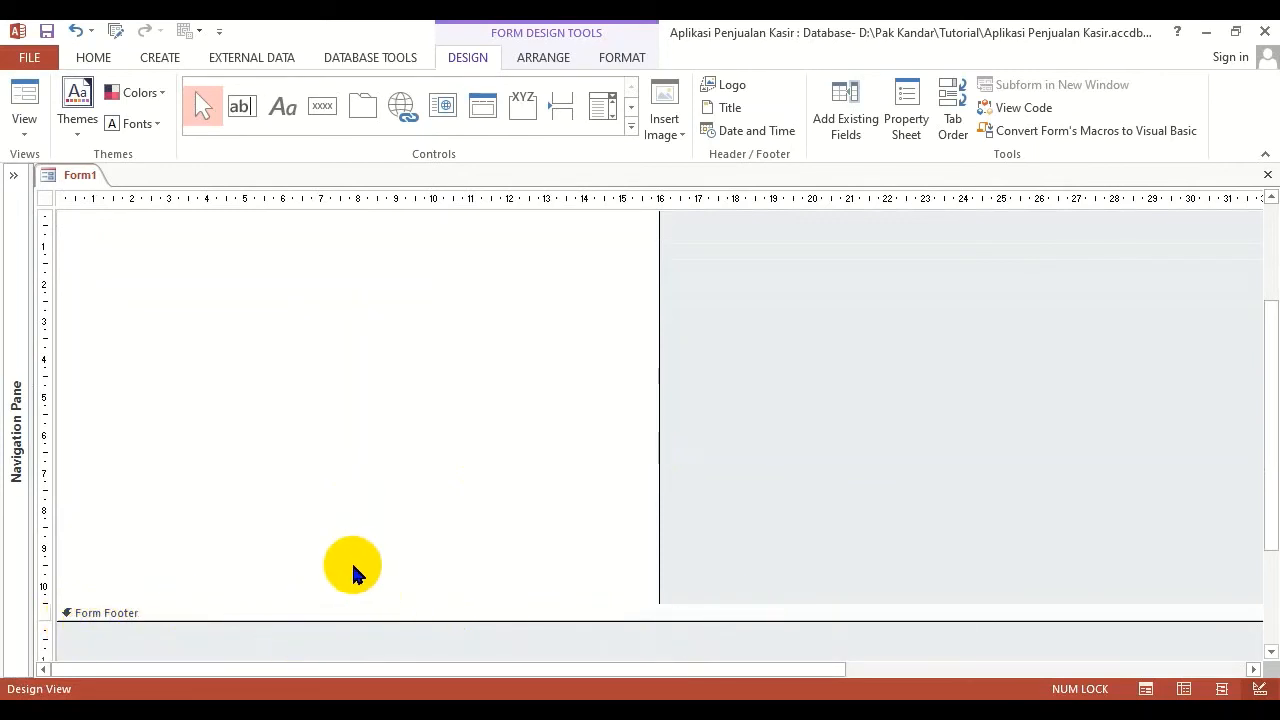
pyautogui.scroll(3, 357, 571)
pyautogui.scroll(-1, 403, 625)
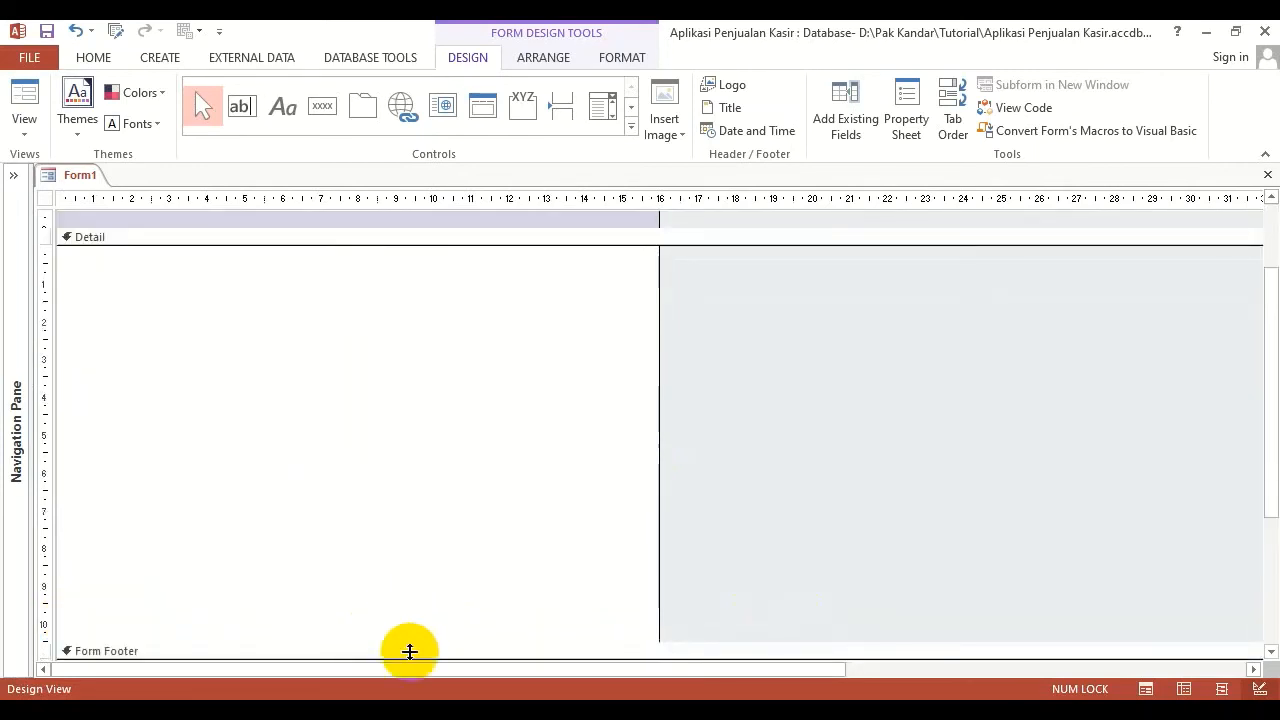
pyautogui.moveTo(427, 642); pyautogui.dragTo(421, 370)
pyautogui.scroll(1, 332, 540)
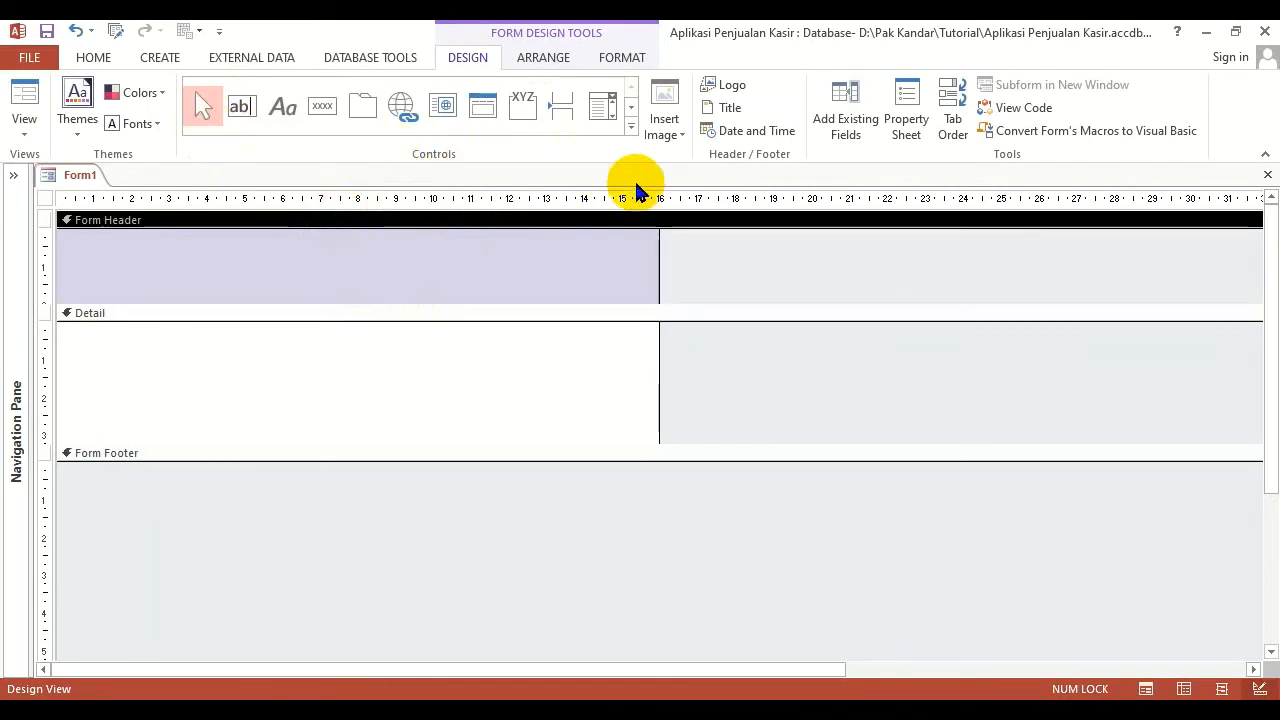
# Examine the full set of form controls available for placing on the form
pyautogui.click(631, 130)
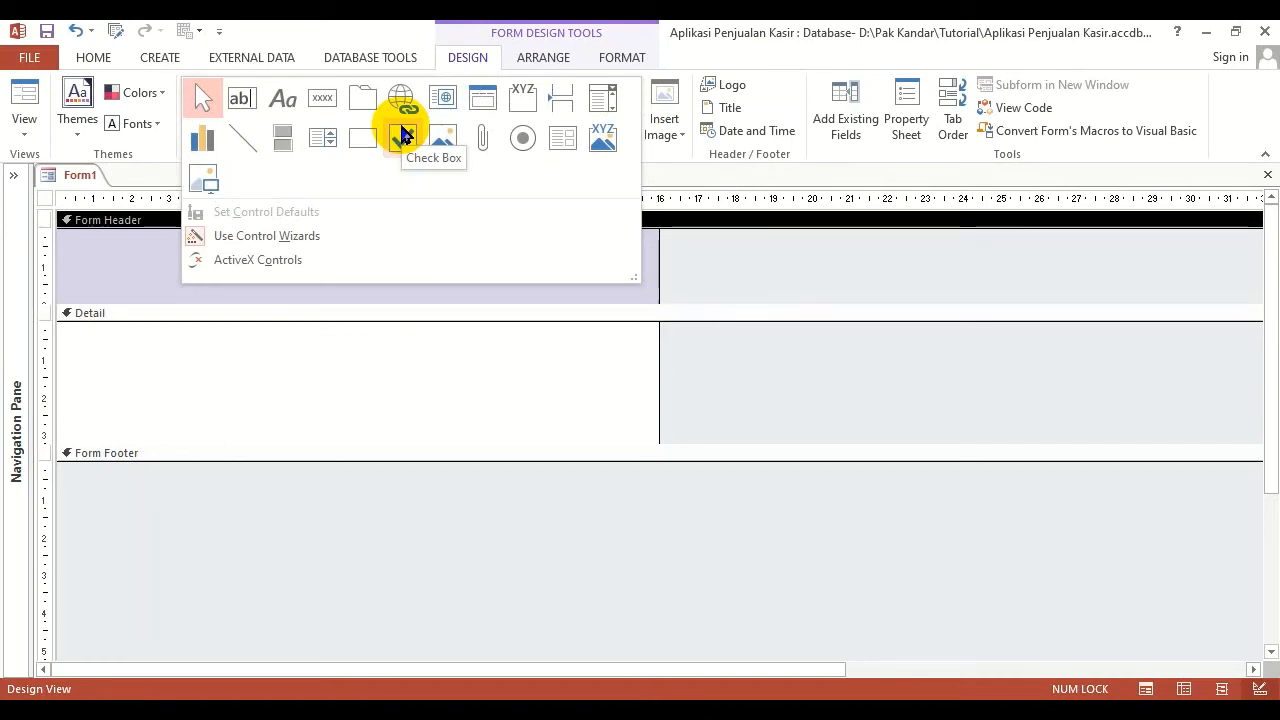
pyautogui.click(359, 386)
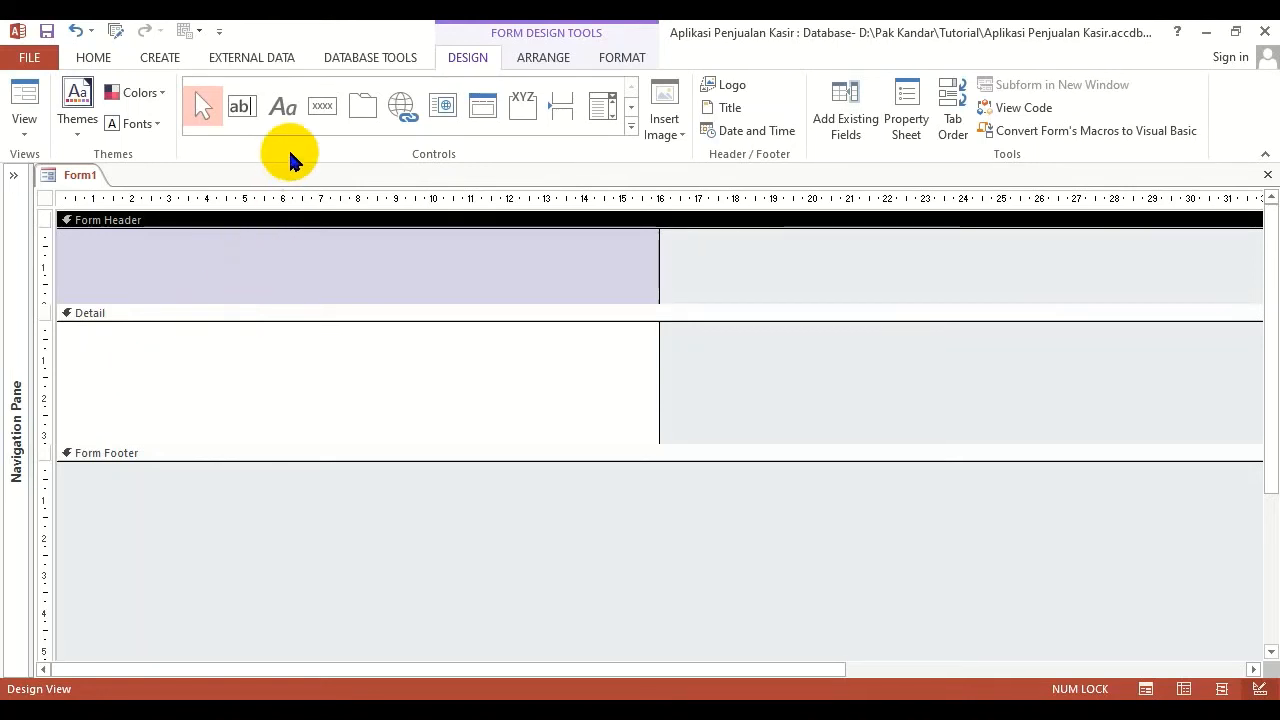
pyautogui.click(631, 126)
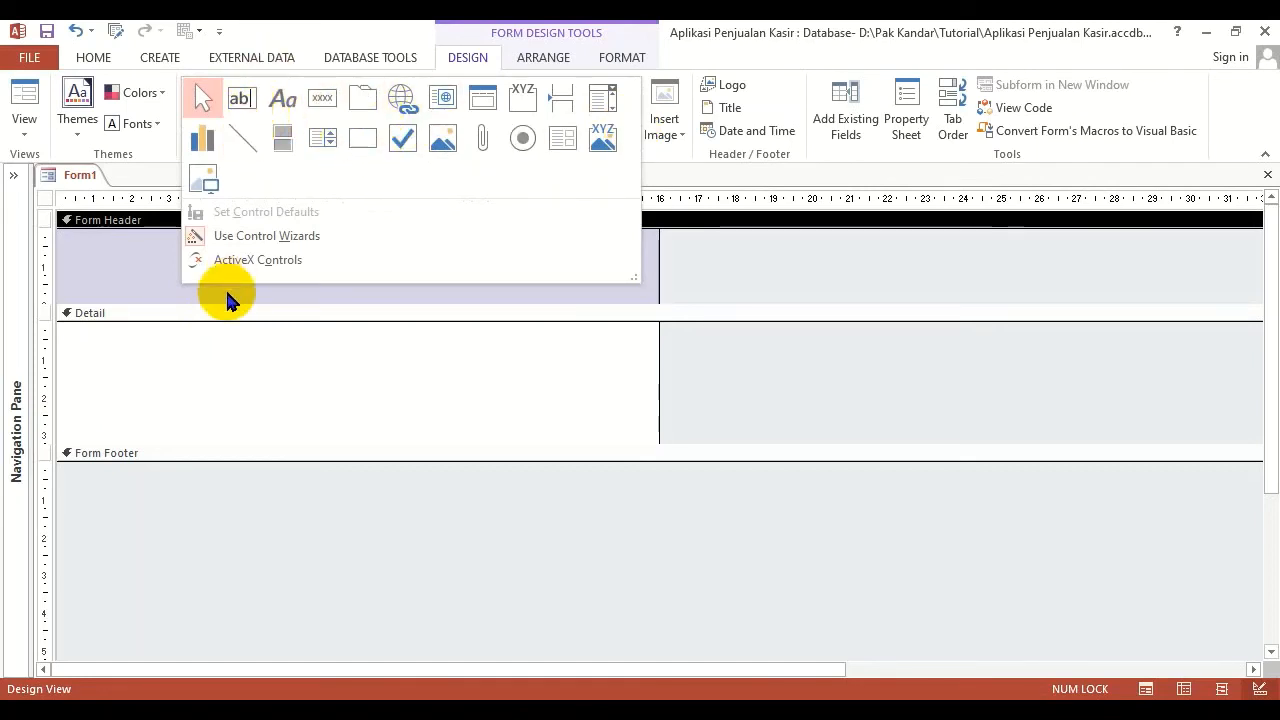
pyautogui.click(146, 370)
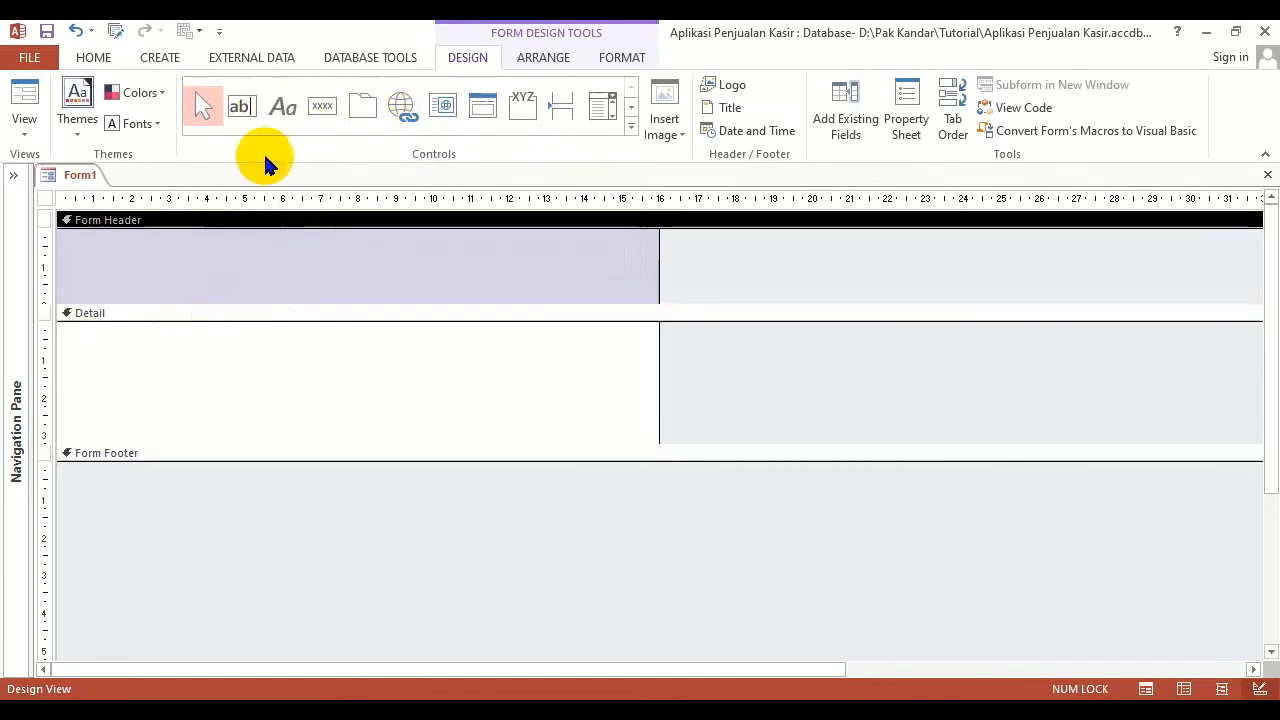
pyautogui.click(215, 362)
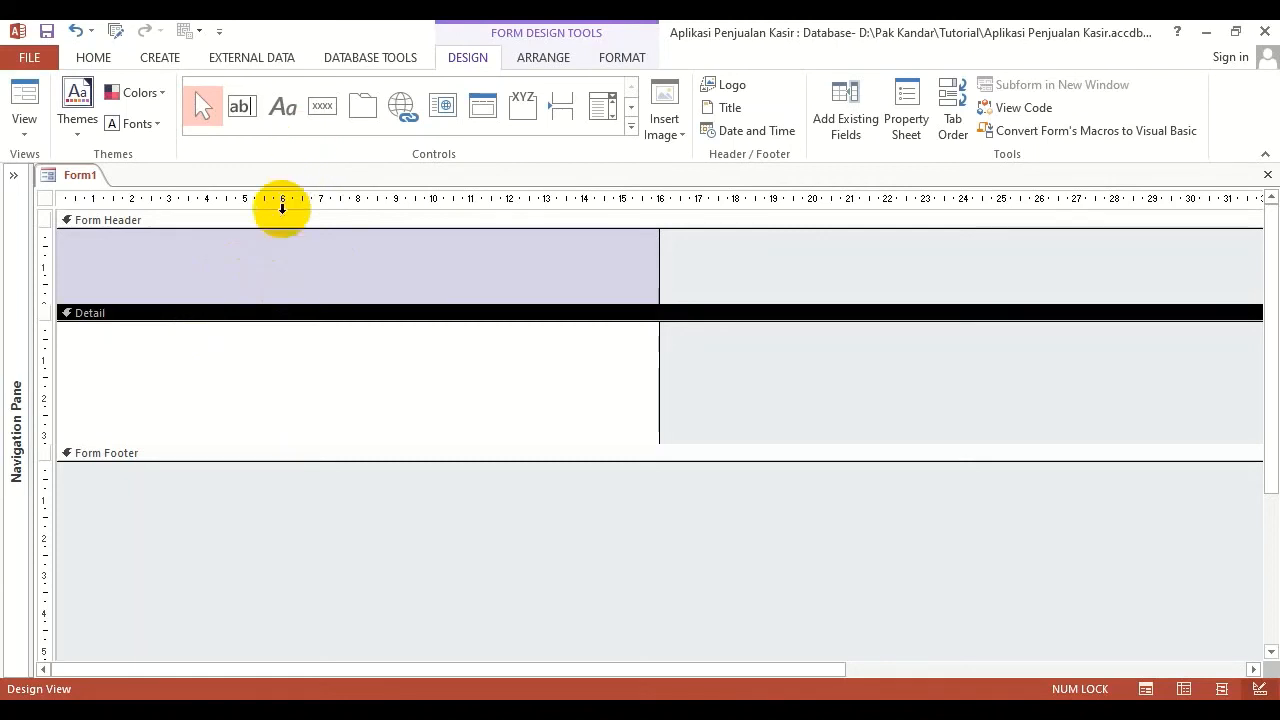
# Add a label about 11.4 cm wide and 1 cm high in the Form Header with the caption FORM KASIR
pyautogui.click(277, 113)
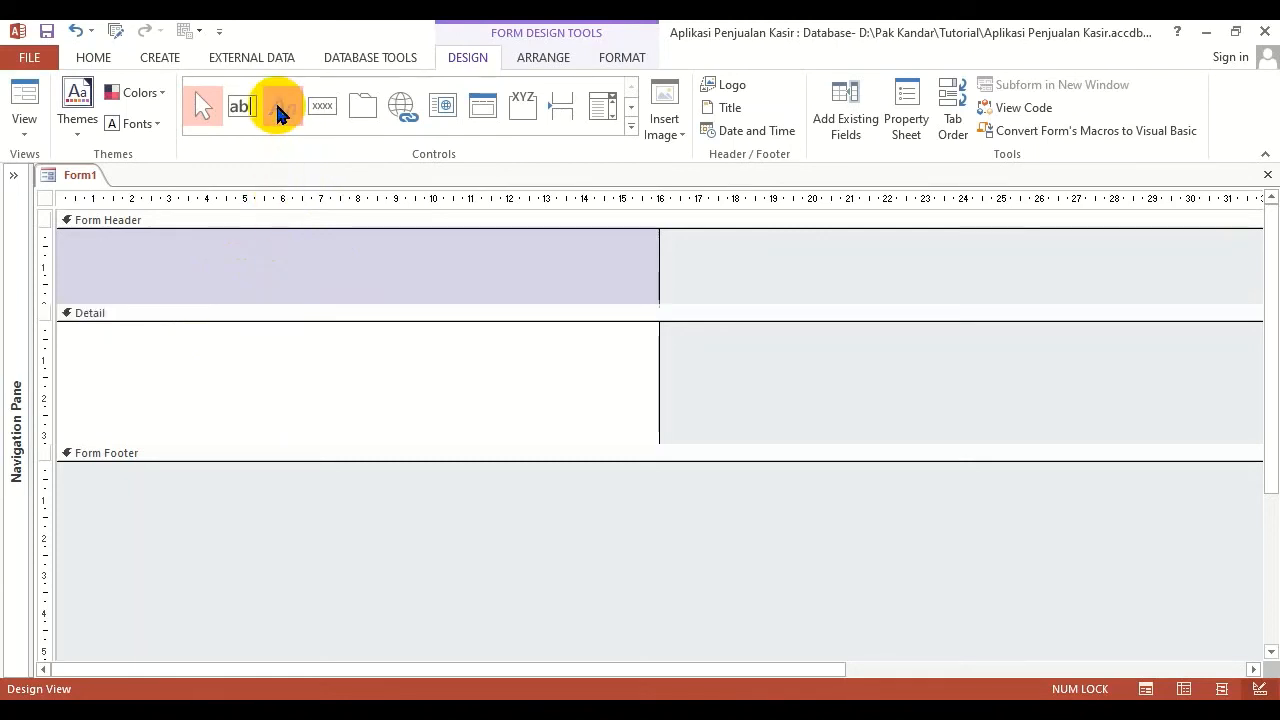
pyautogui.moveTo(121, 248); pyautogui.dragTo(551, 284)
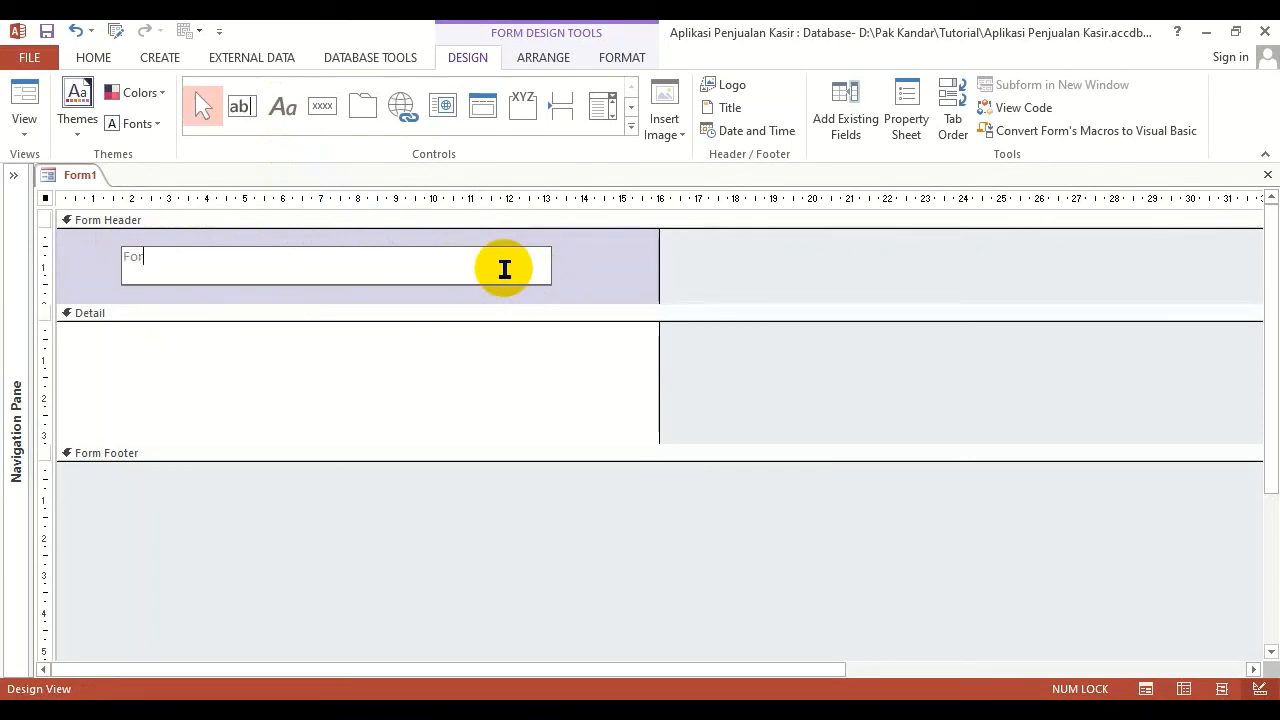
pyautogui.press('capslock')
pyautogui.press('BackSpace')
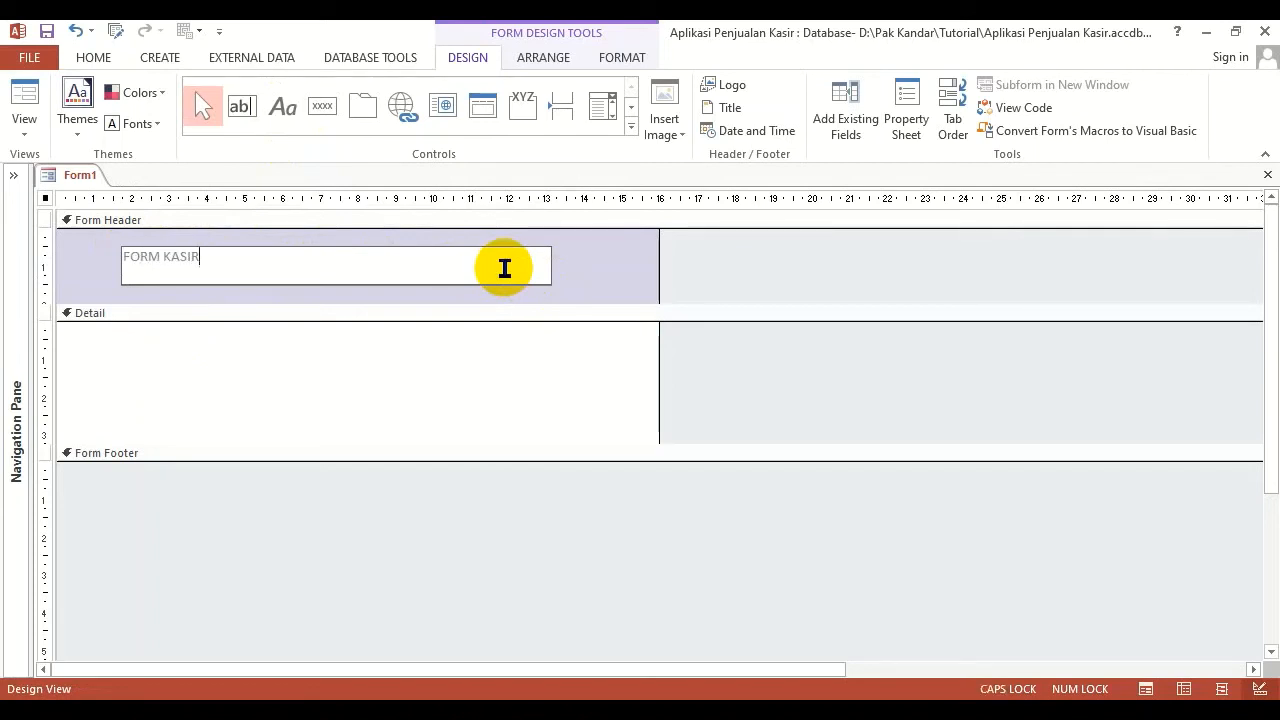
pyautogui.write('ORM KASIR')
pyautogui.click(565, 270)
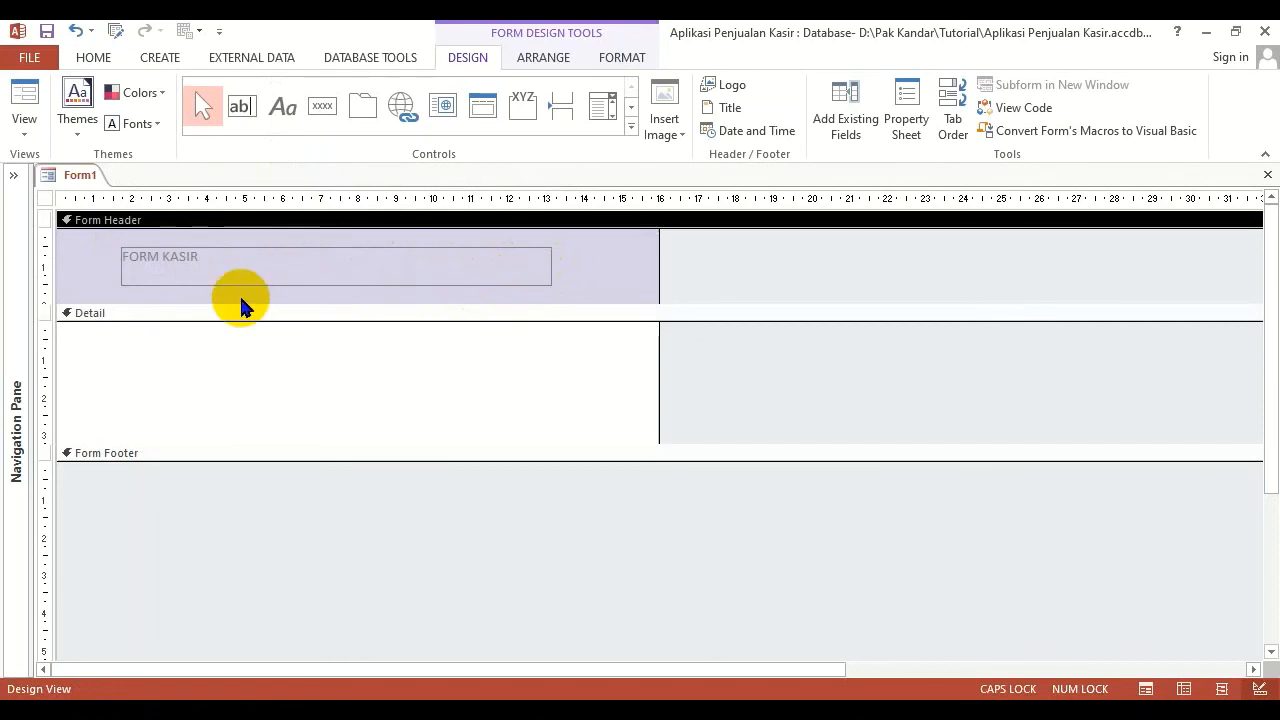
# Select the FORM KASIR label, look at its format properties in the property sheet, and close the sheet
pyautogui.click(214, 274)
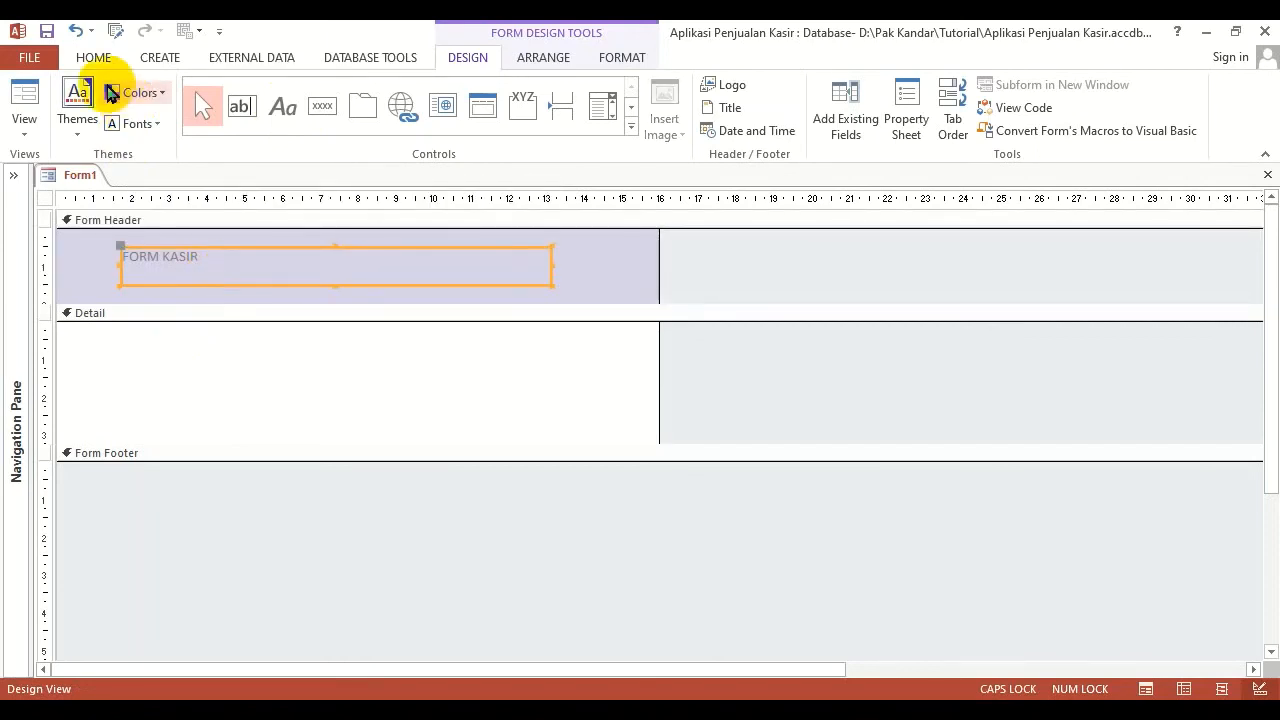
pyautogui.click(90, 55)
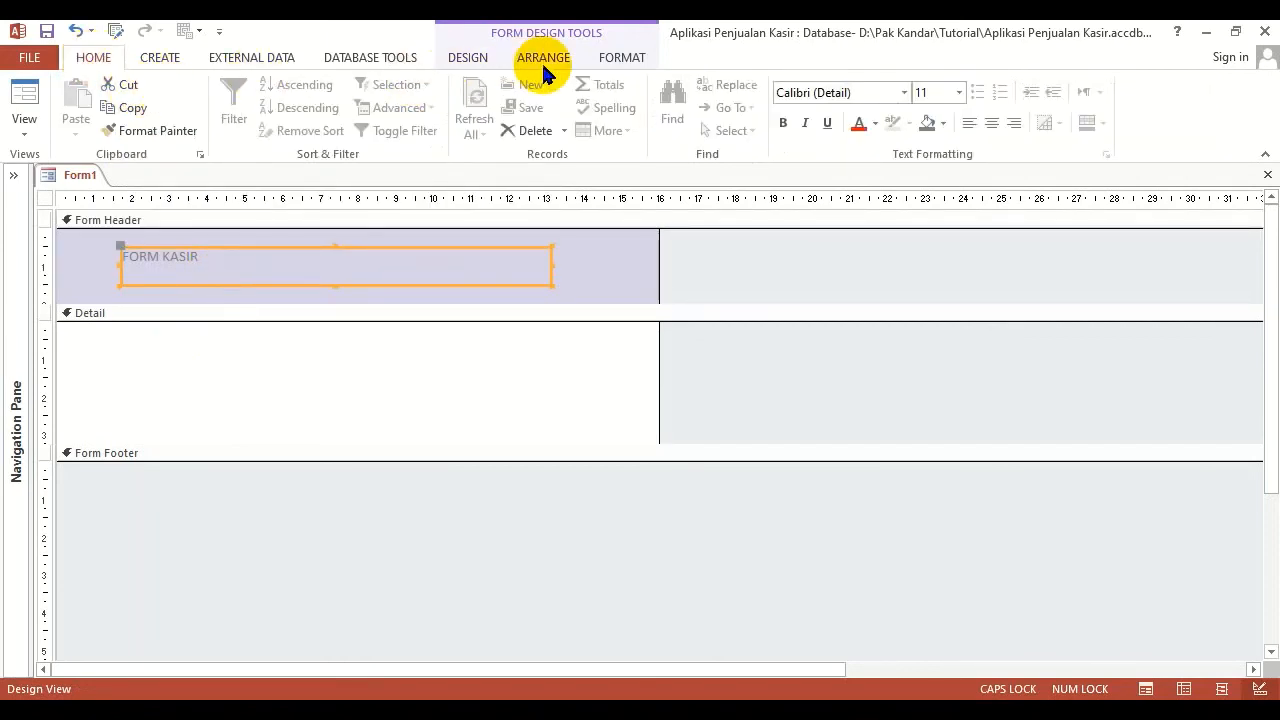
pyautogui.click(470, 60)
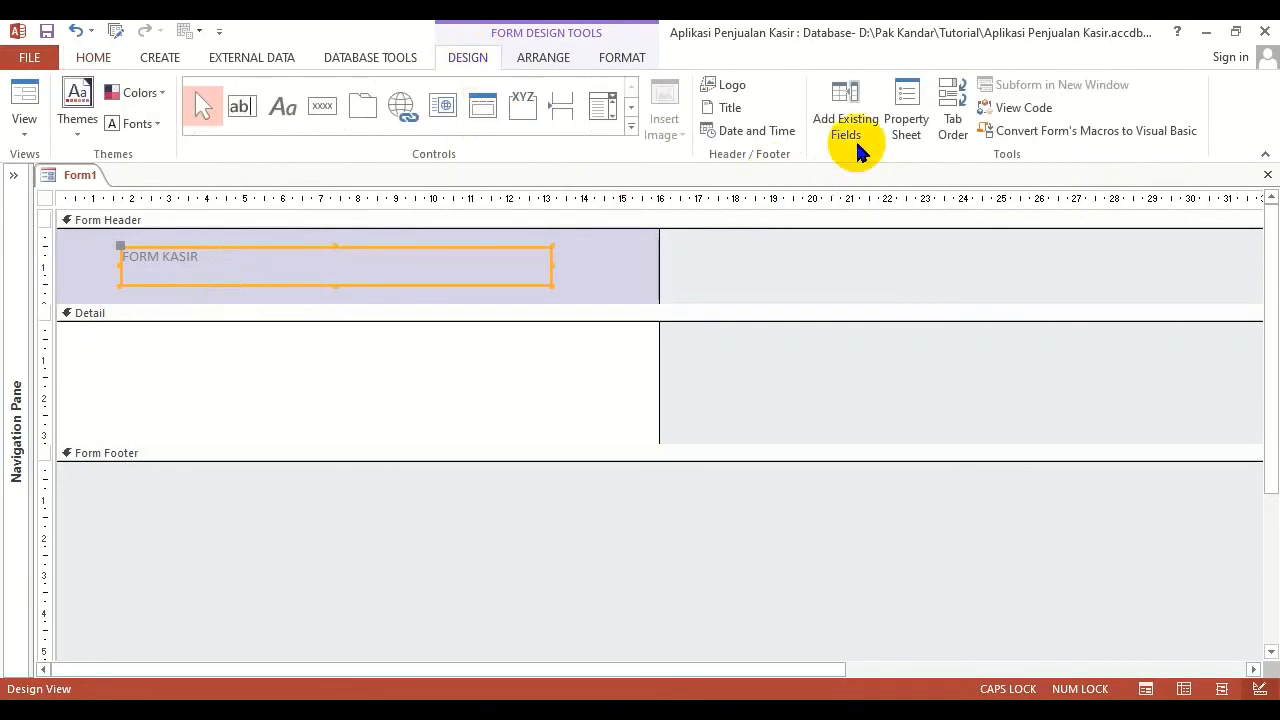
pyautogui.click(907, 117)
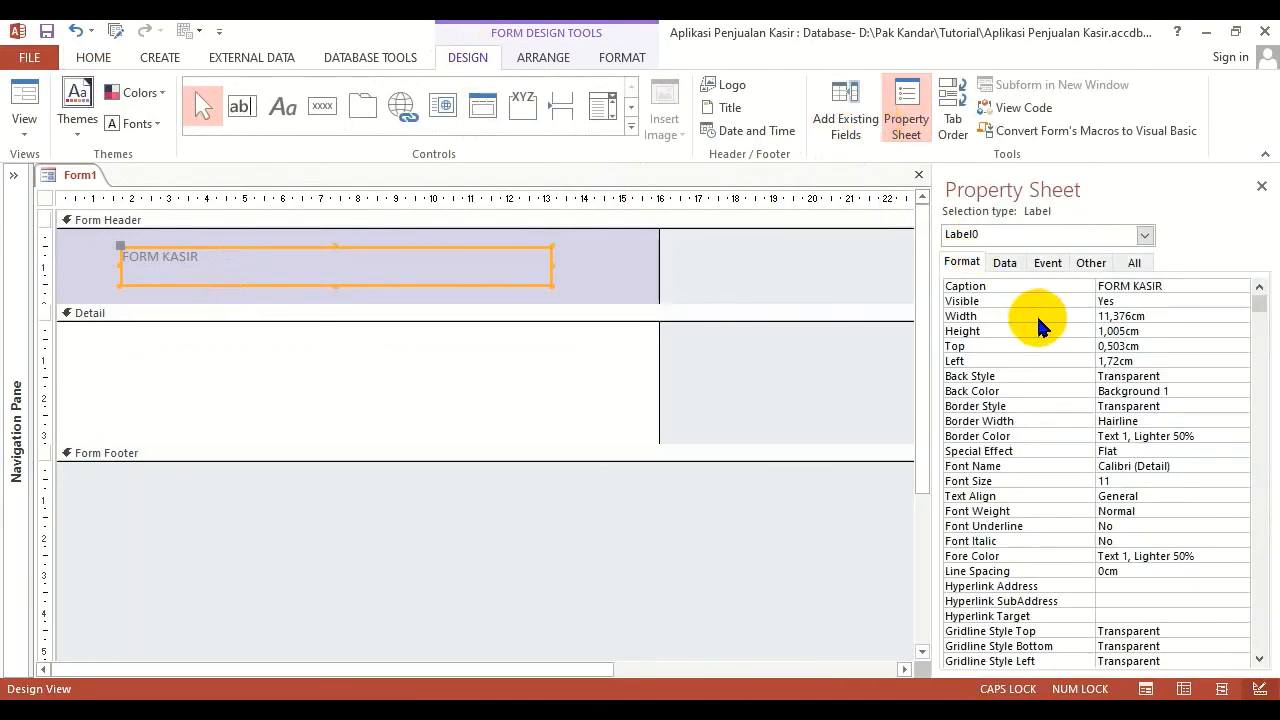
pyautogui.click(907, 115)
# Make the FORM KASIR label's text bold and black
pyautogui.click(93, 58)
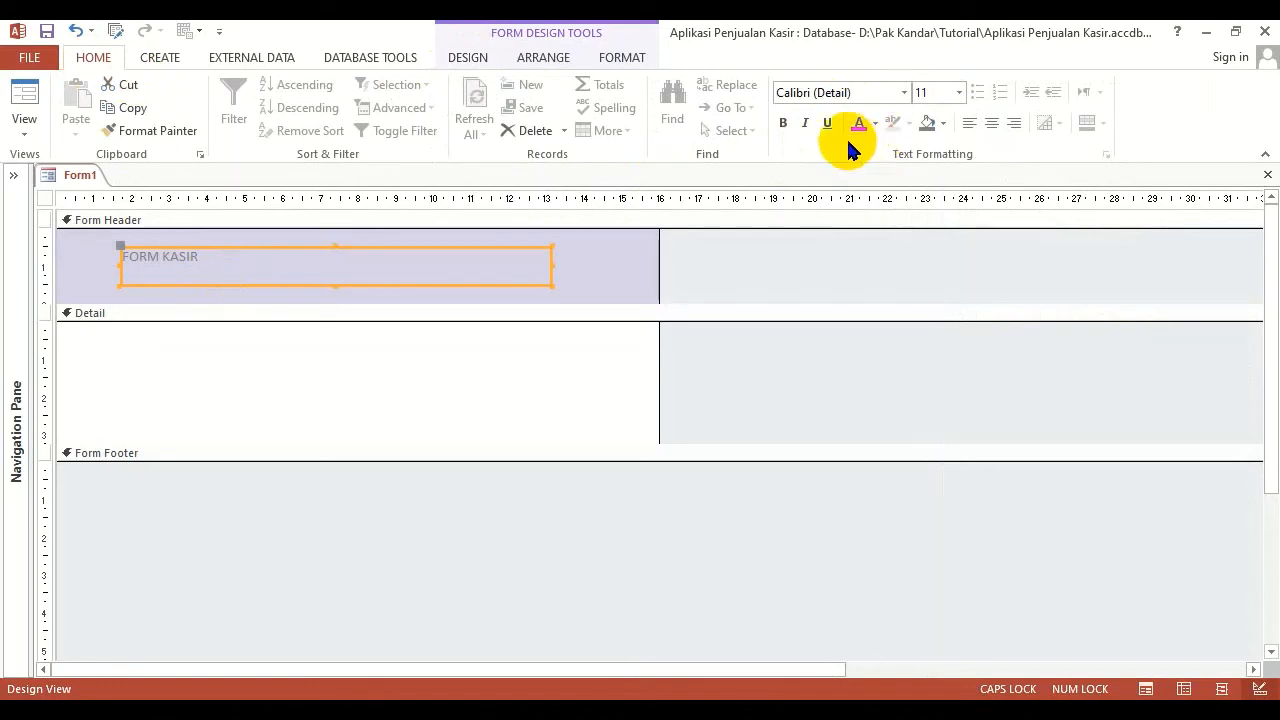
pyautogui.click(781, 124)
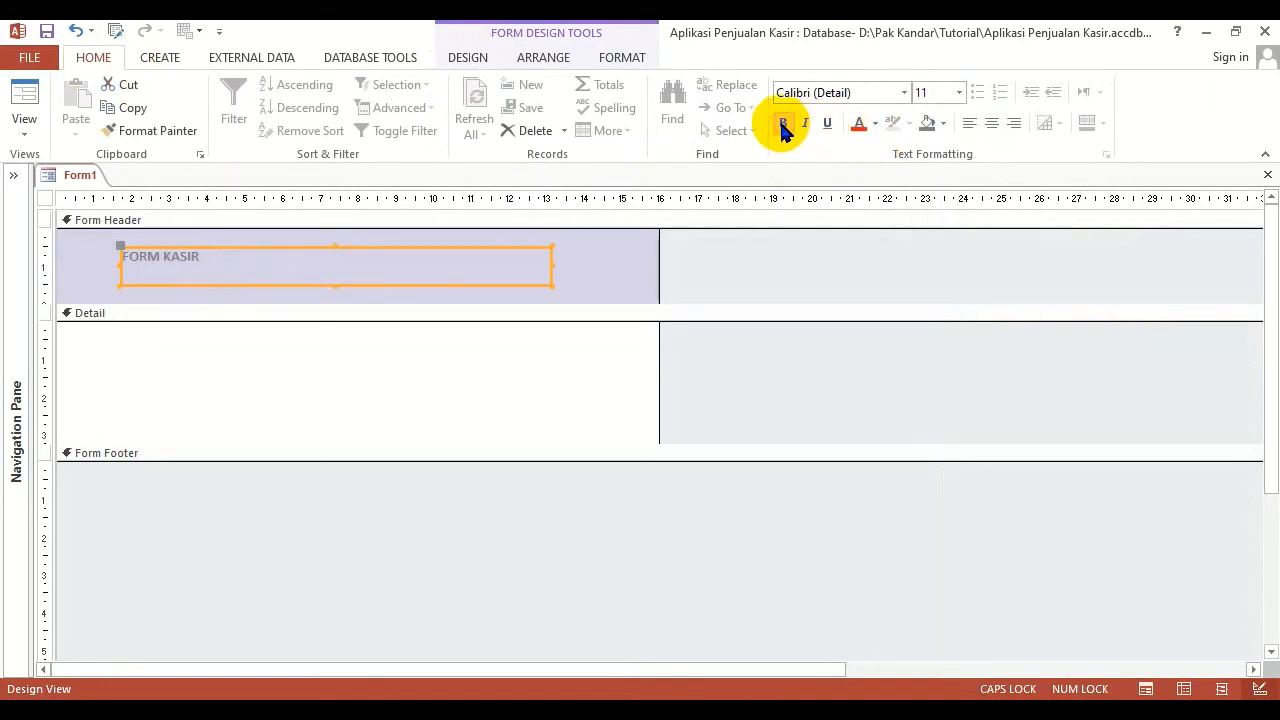
pyautogui.click(875, 124)
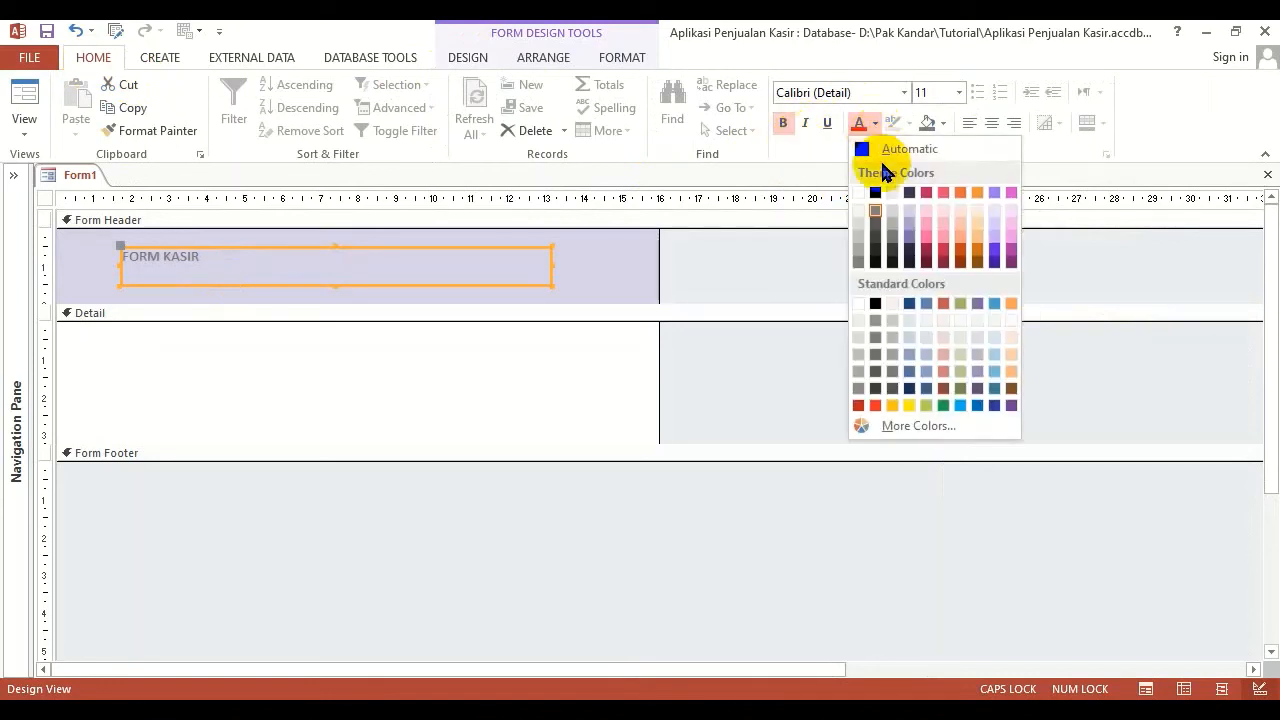
pyautogui.click(879, 152)
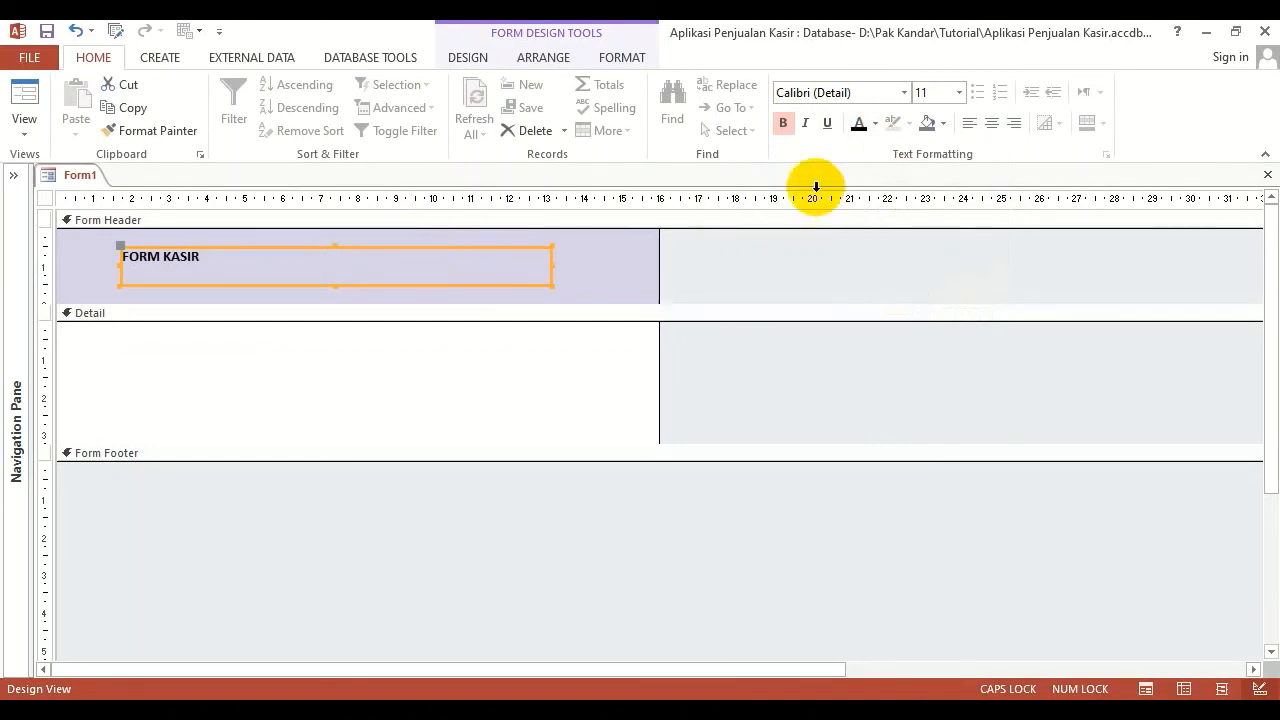
# Set the FORM KASIR label's font size to 18 and centre its text
pyautogui.click(923, 93)
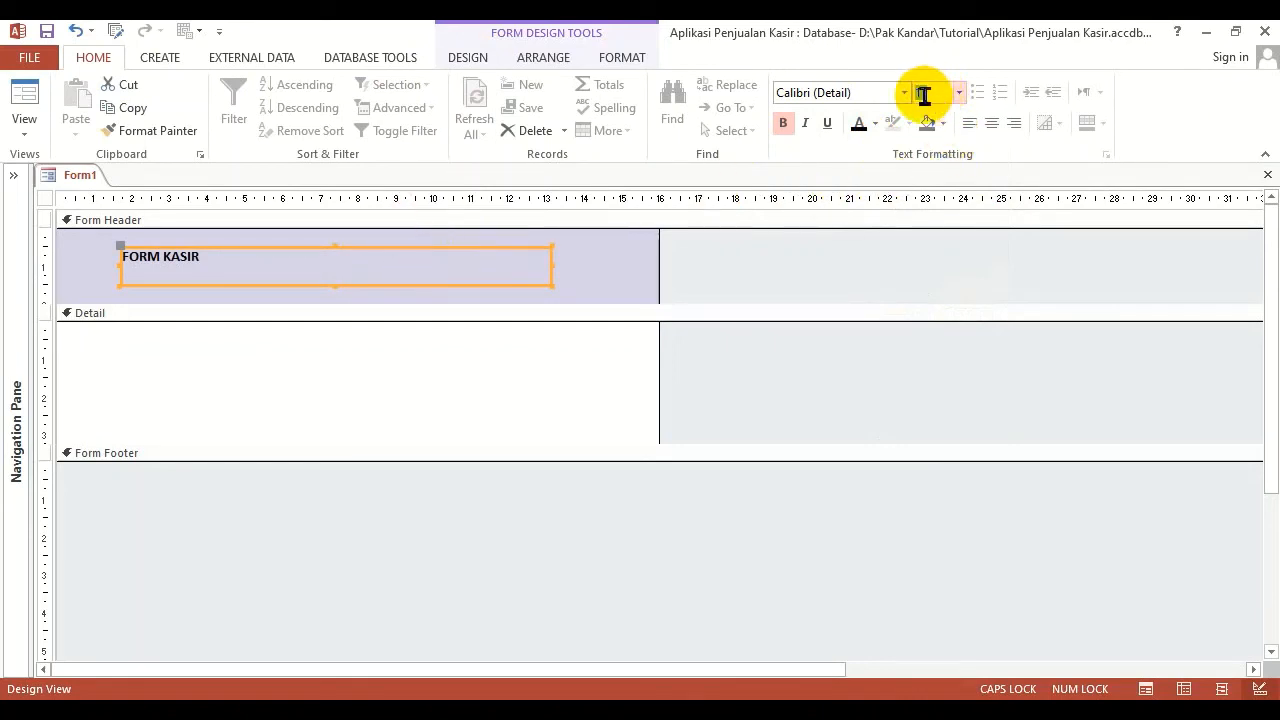
pyautogui.write('18')
pyautogui.press('Return')
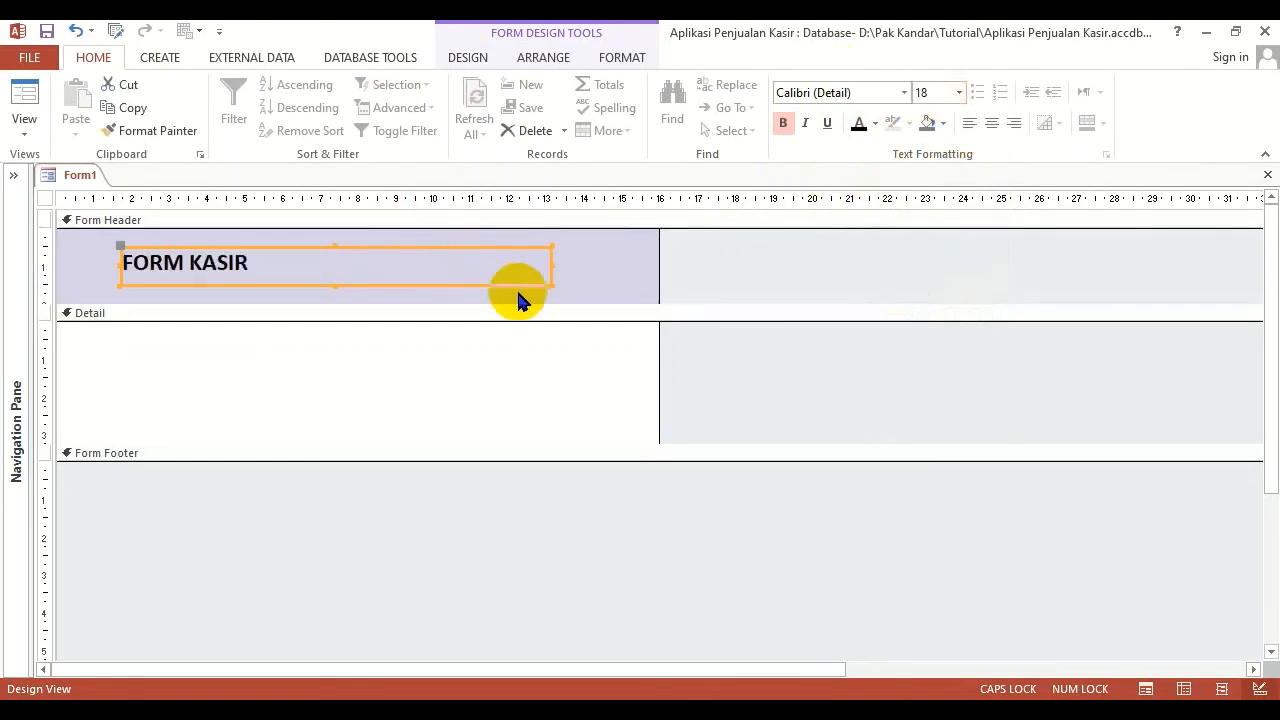
pyautogui.click(991, 123)
pyautogui.click(432, 340)
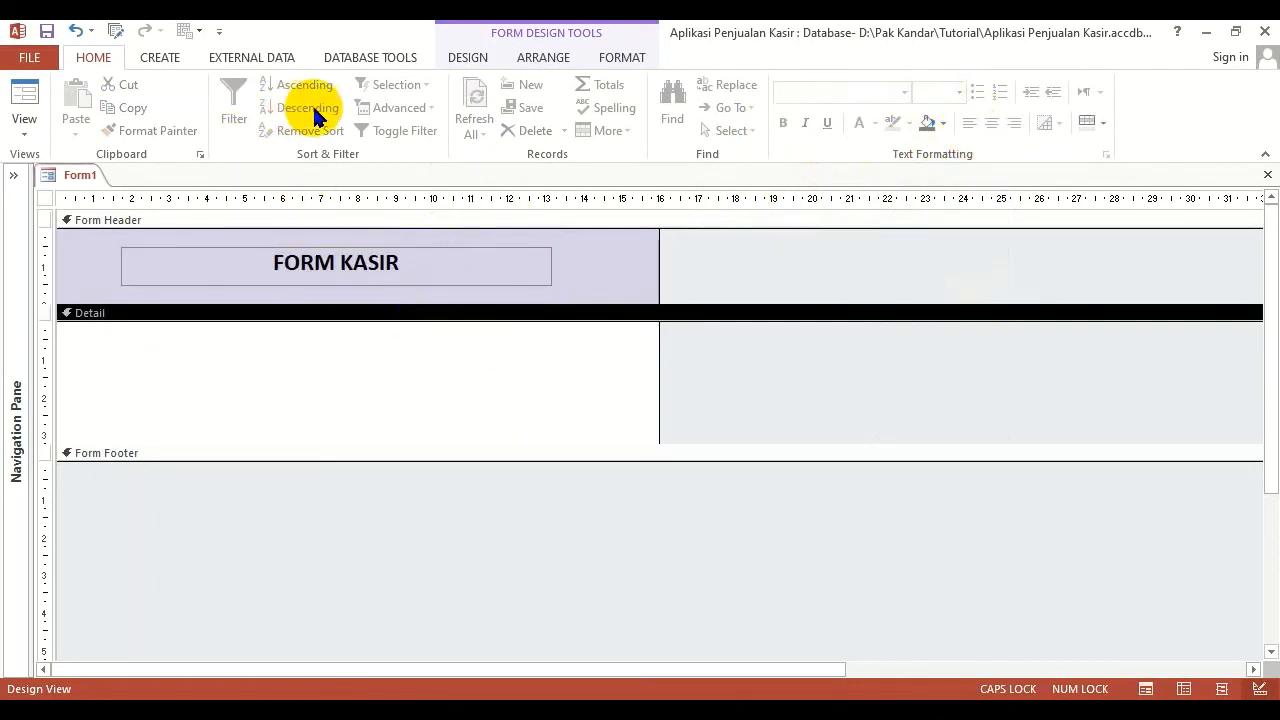
# Review the complete gallery of controls that can be added to the form design
pyautogui.click(466, 60)
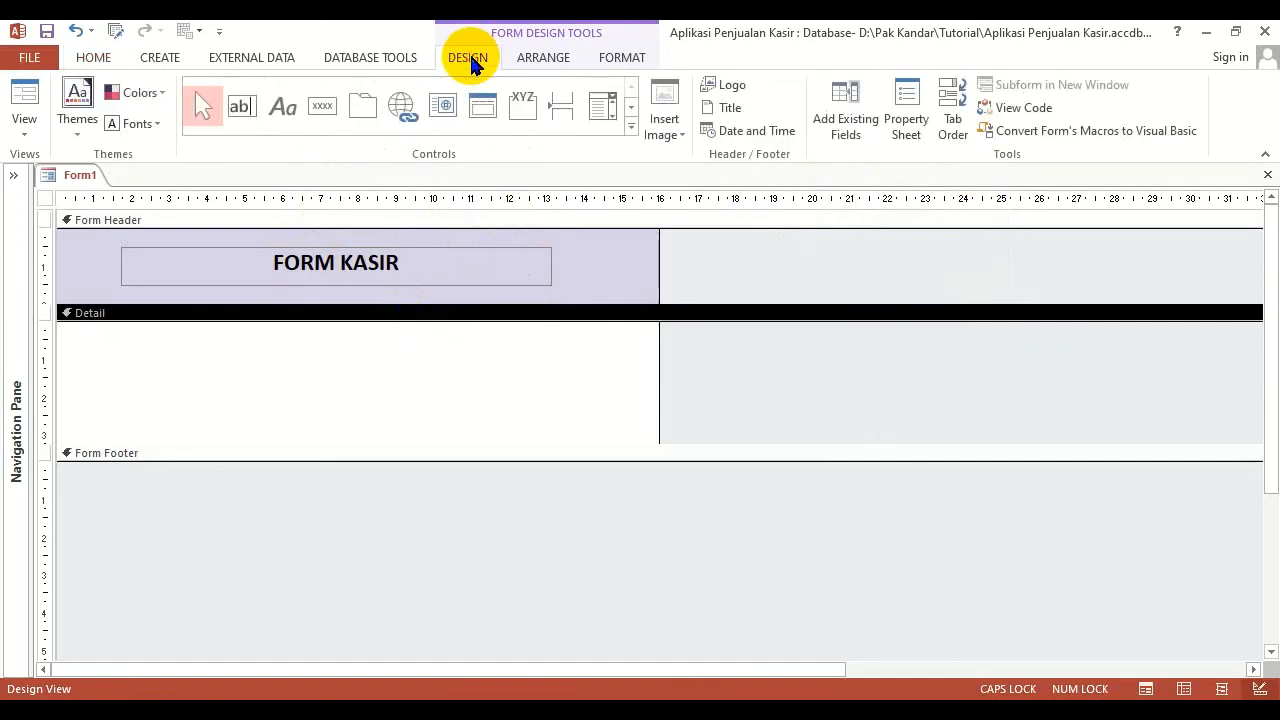
pyautogui.click(631, 126)
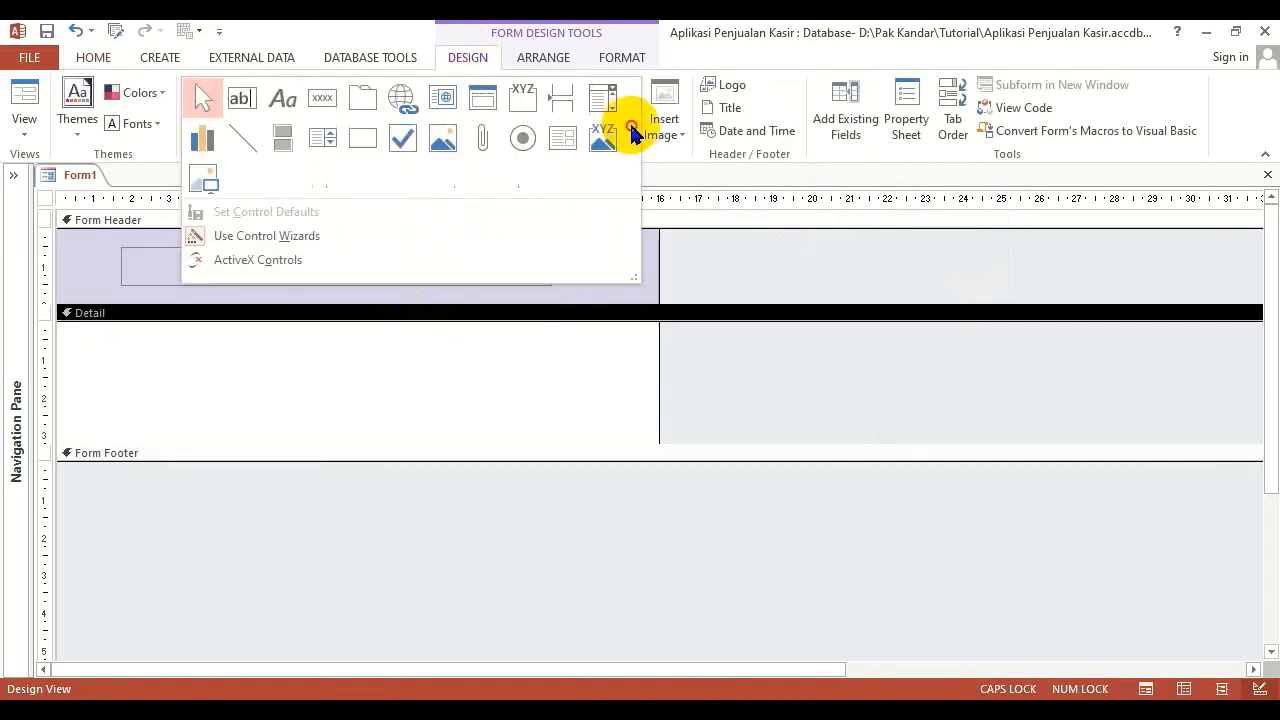
pyautogui.click(345, 366)
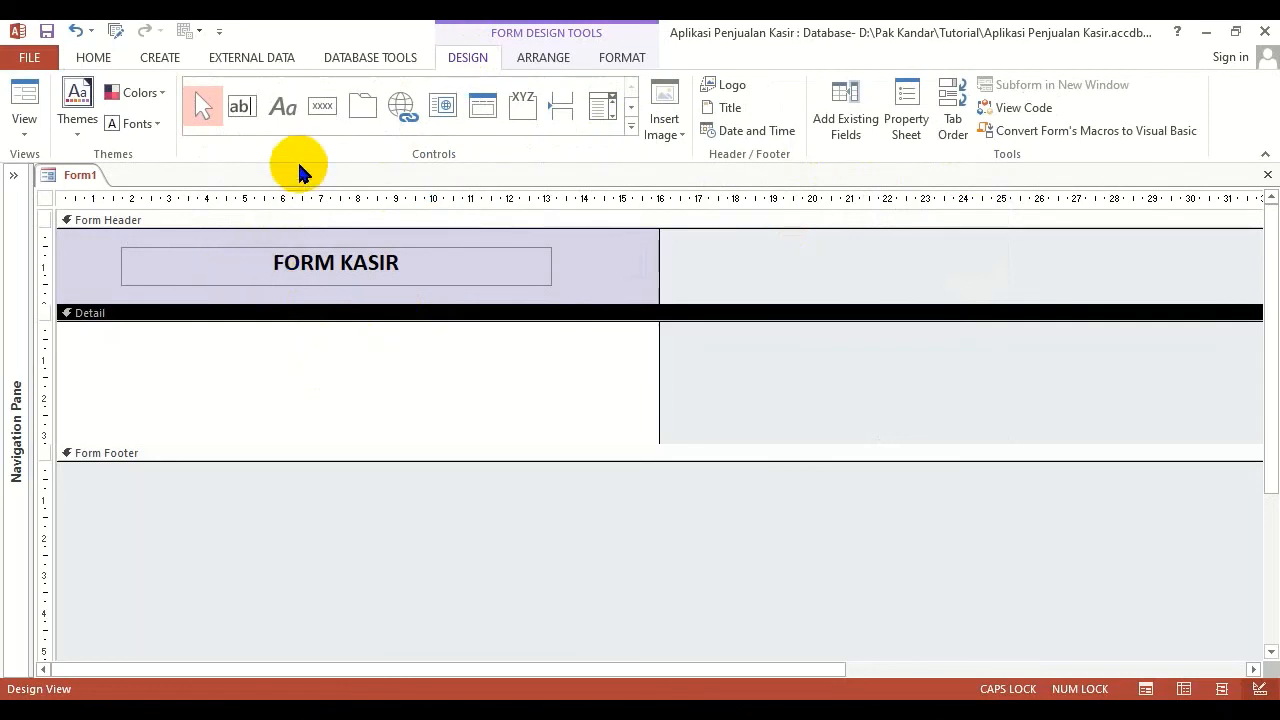
pyautogui.click(631, 127)
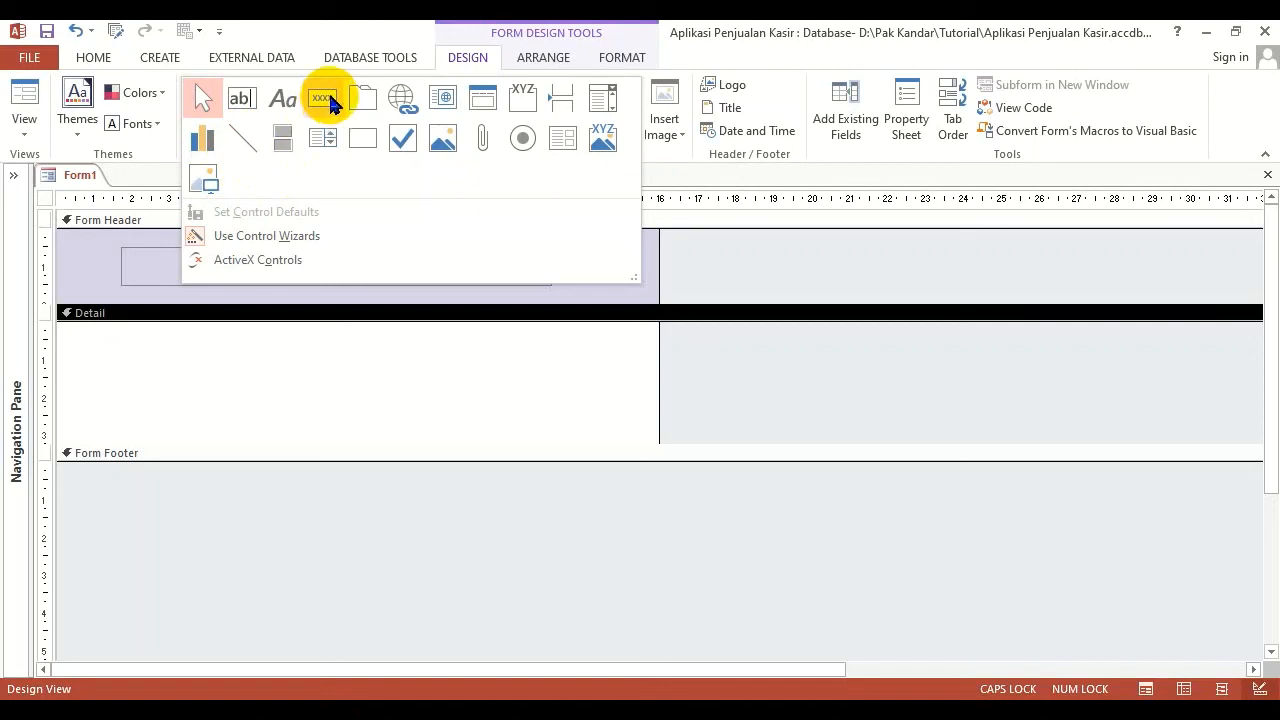
pyautogui.click(237, 378)
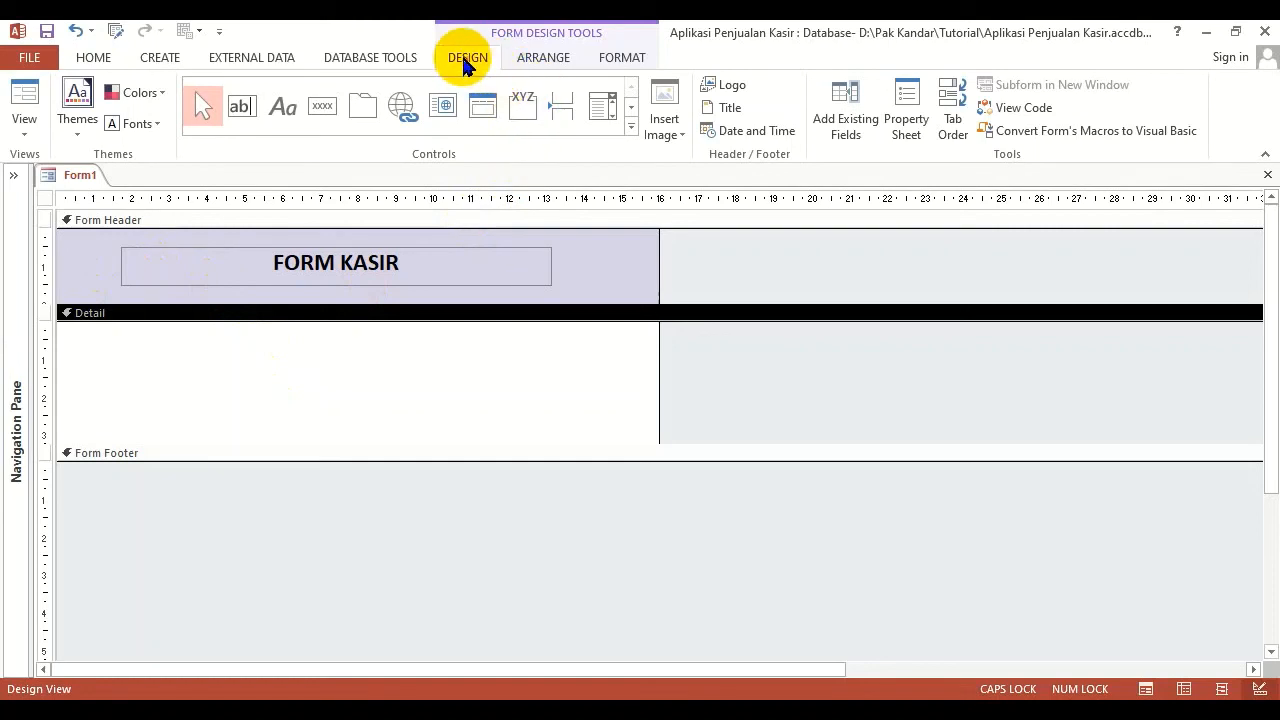
# Look through the format properties of the Detail section, the whole form, the Form Header and the FORM KASIR label
pyautogui.click(907, 118)
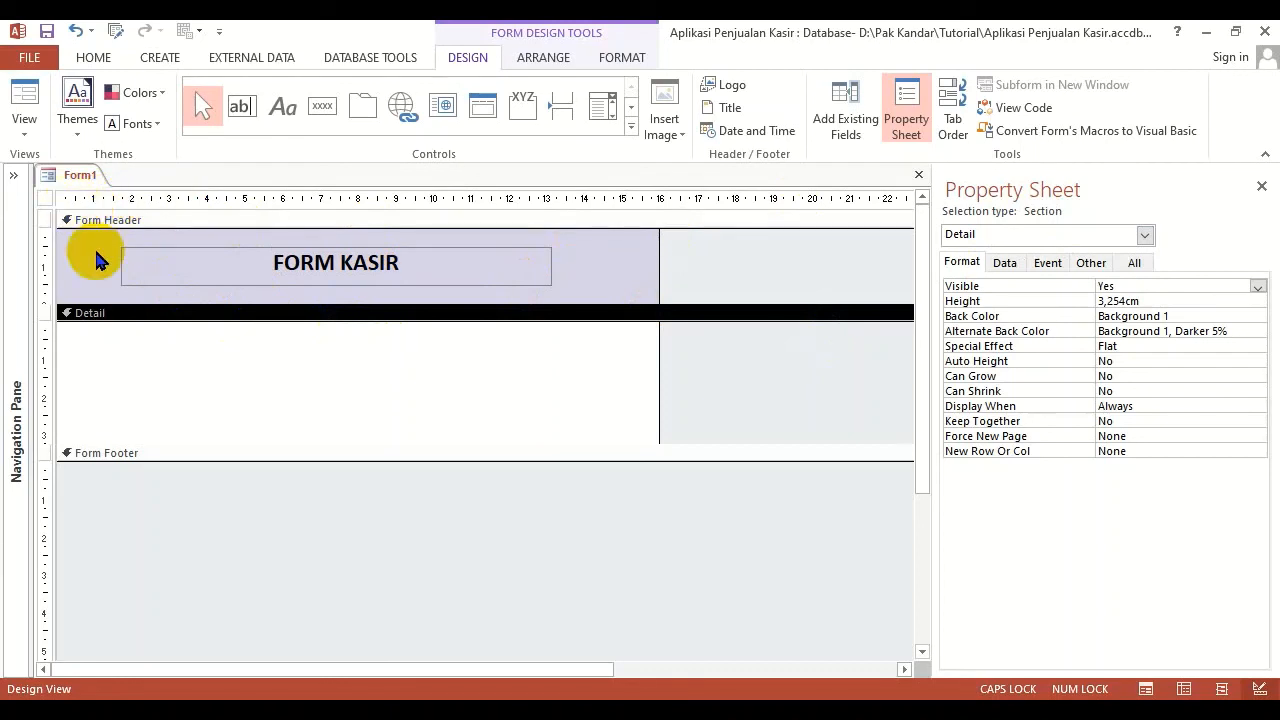
pyautogui.click(44, 202)
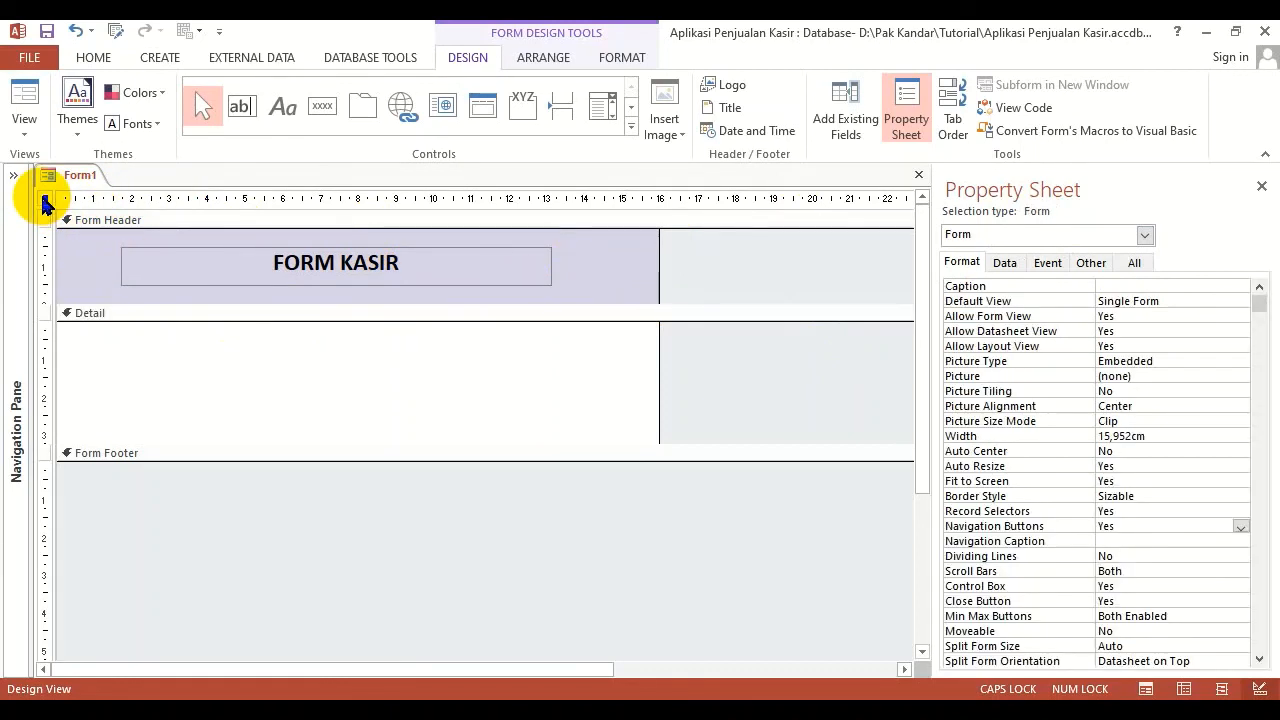
pyautogui.click(161, 220)
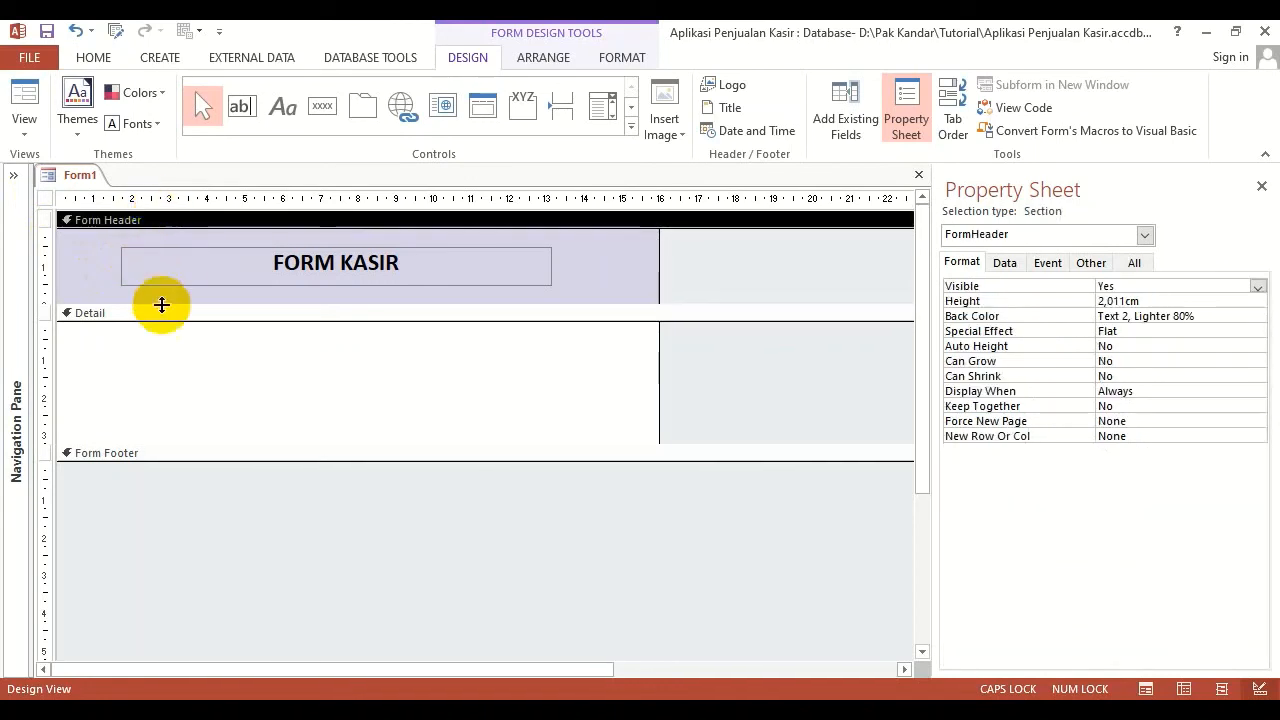
pyautogui.click(192, 262)
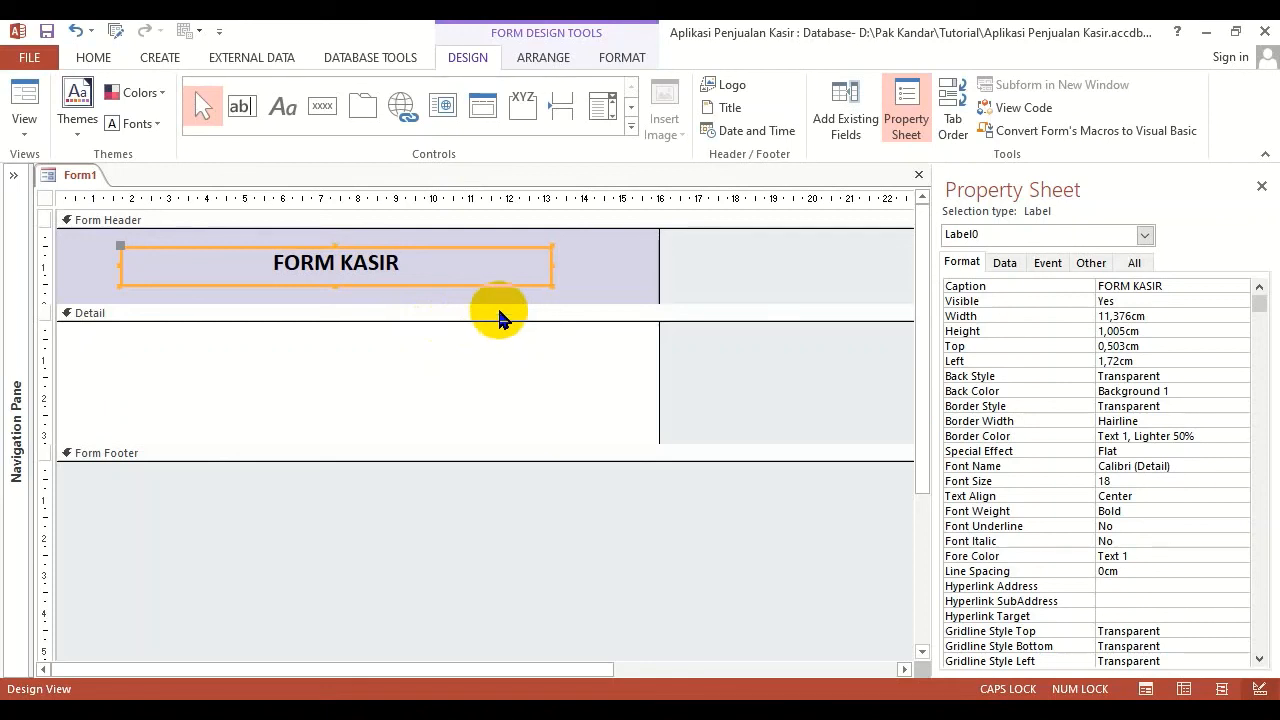
# Close the form without saving its design, and bring up the list of database objects and the commands for creating new ones
pyautogui.click(919, 176)
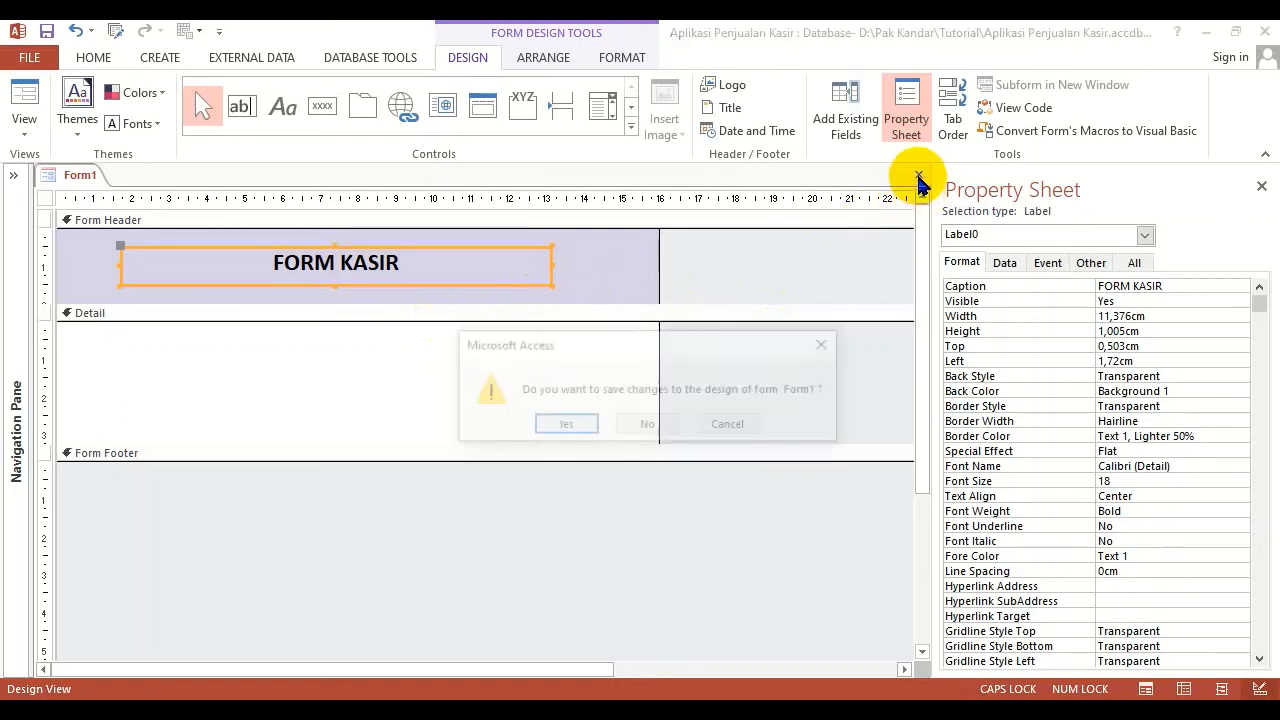
pyautogui.click(649, 426)
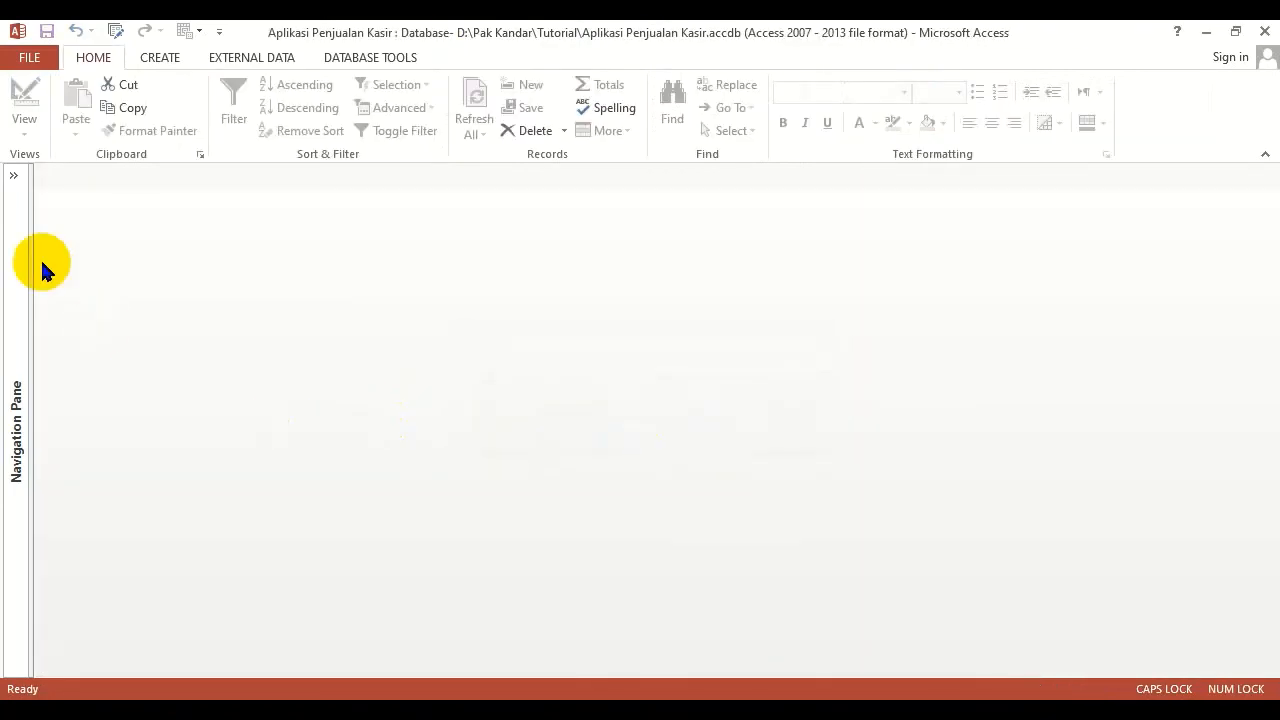
pyautogui.click(14, 178)
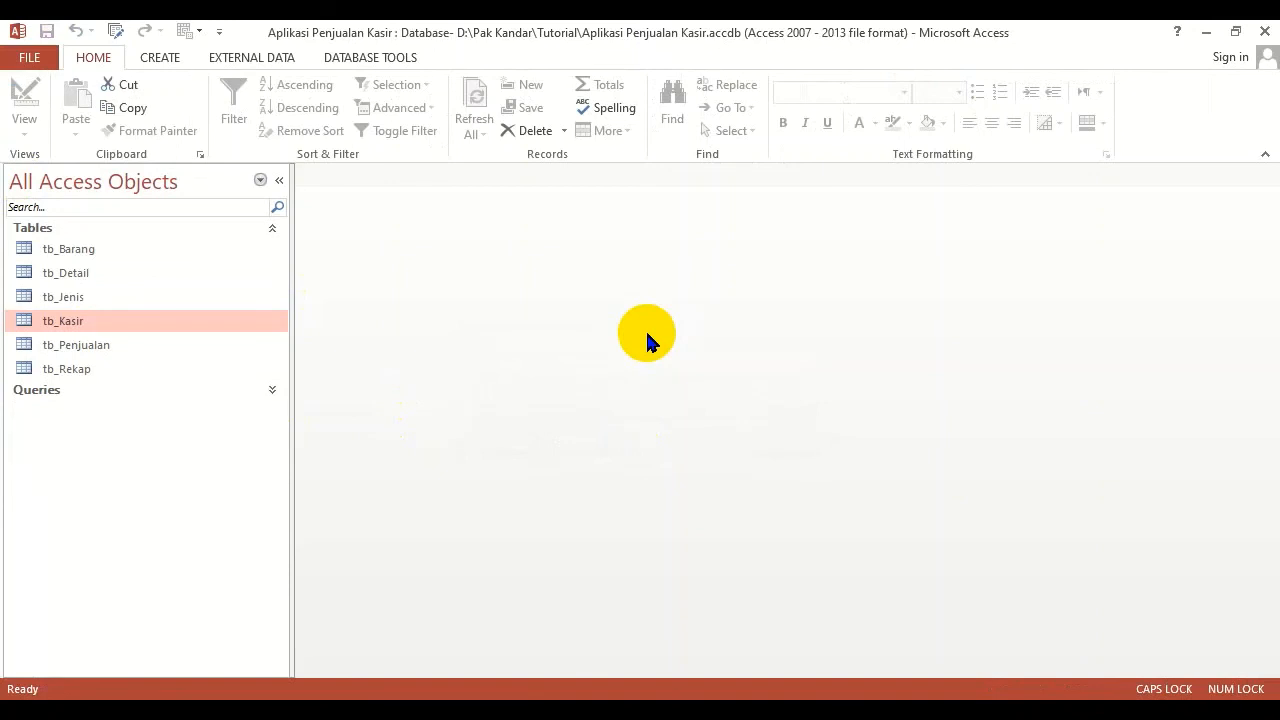
pyautogui.click(160, 57)
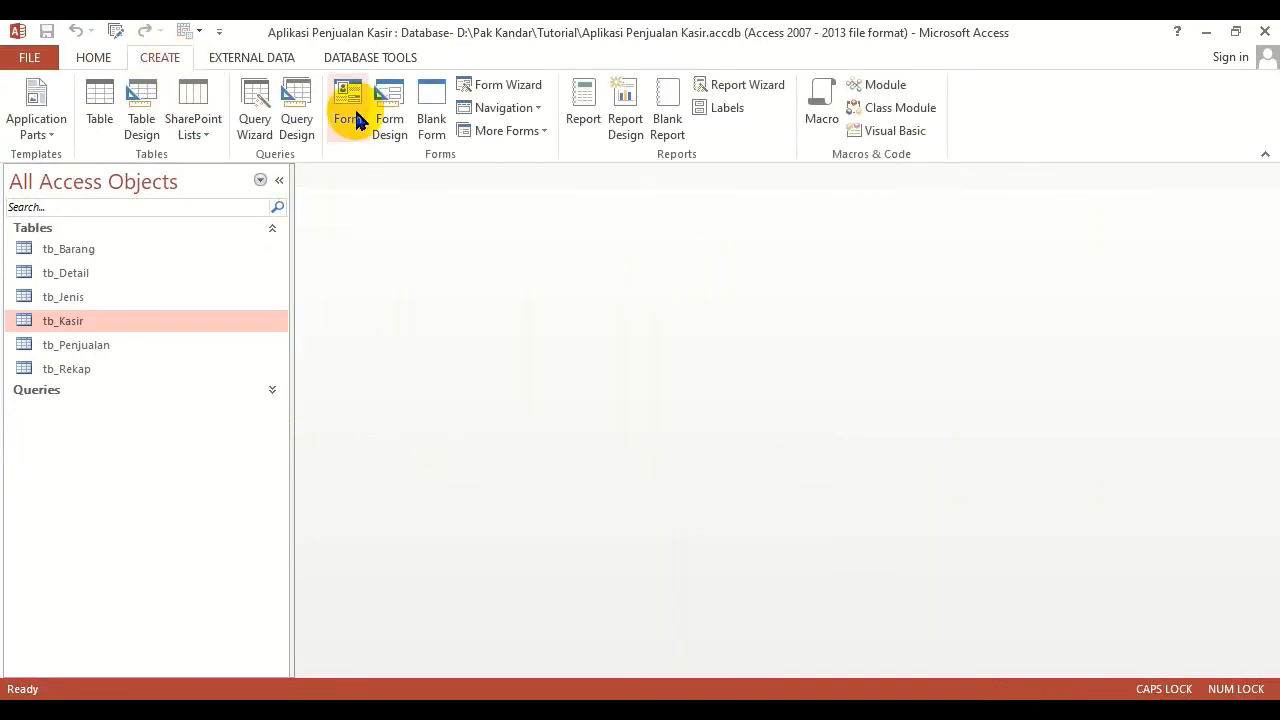